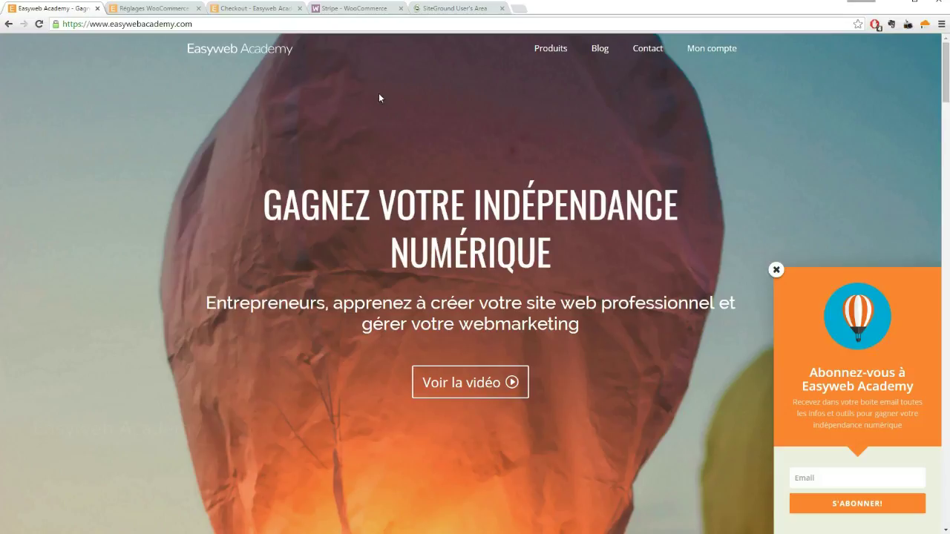
# Step: View the name and price of the Stripe extension on its WooCommerce product page
pyautogui.click(341, 9)
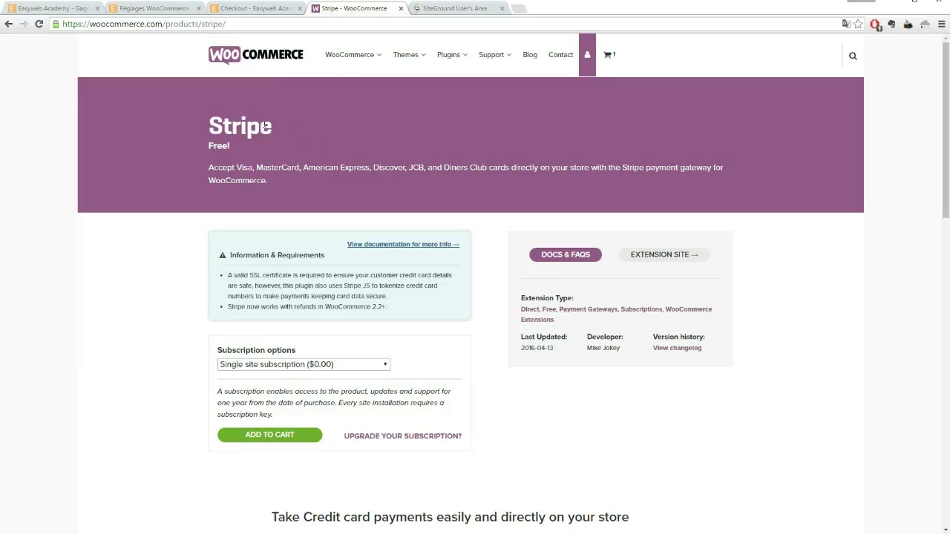
pyautogui.moveTo(207, 145); pyautogui.dragTo(245, 143)
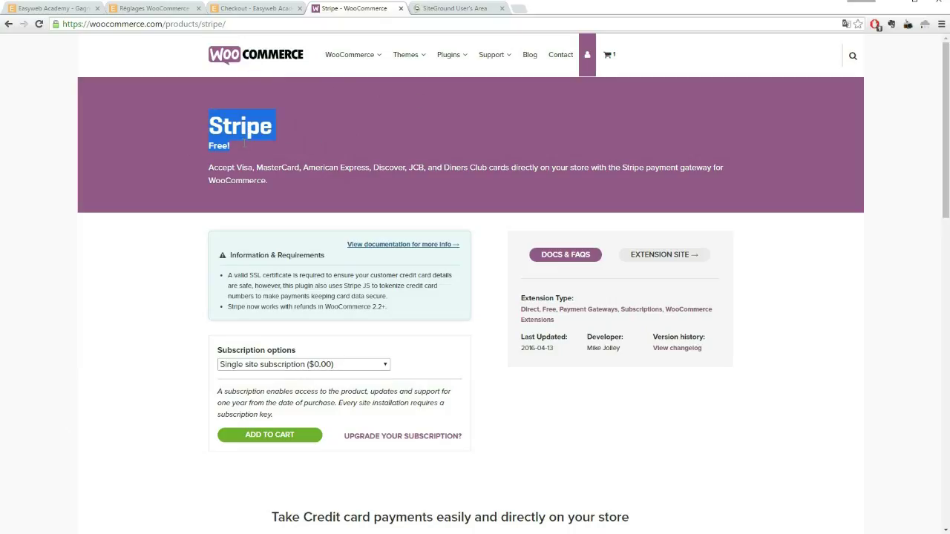
pyautogui.click(307, 149)
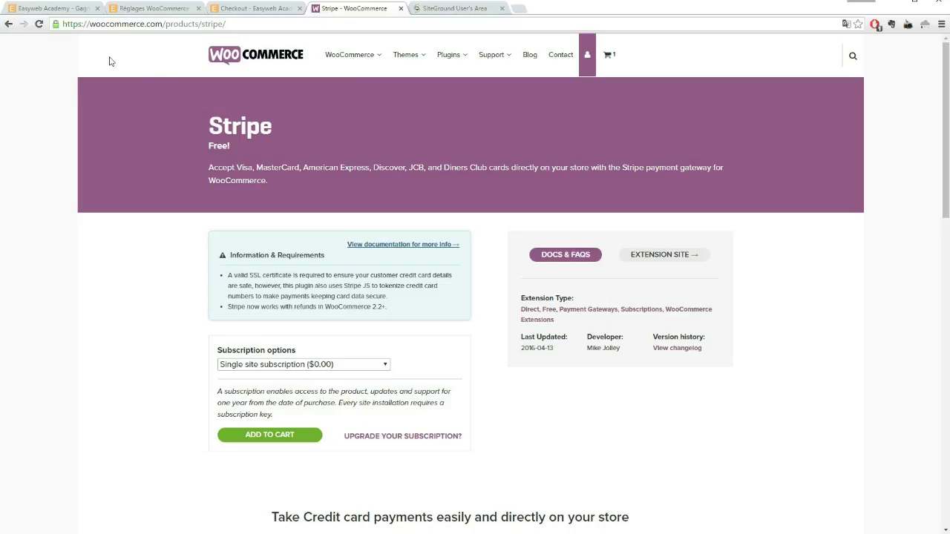
# Step: Check the WooCommerce Stripe Gateway entry among the WordPress site's installed extensions
pyautogui.click(135, 9)
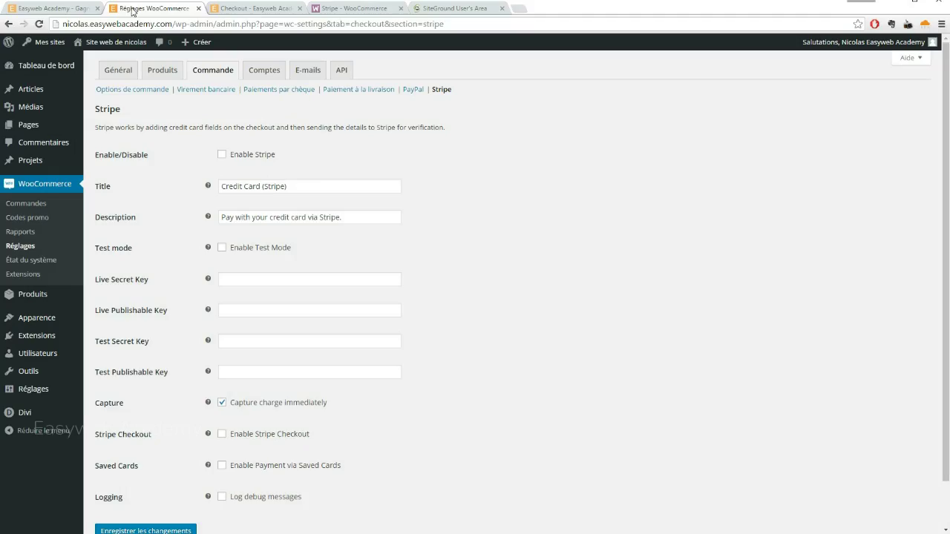
pyautogui.click(37, 334)
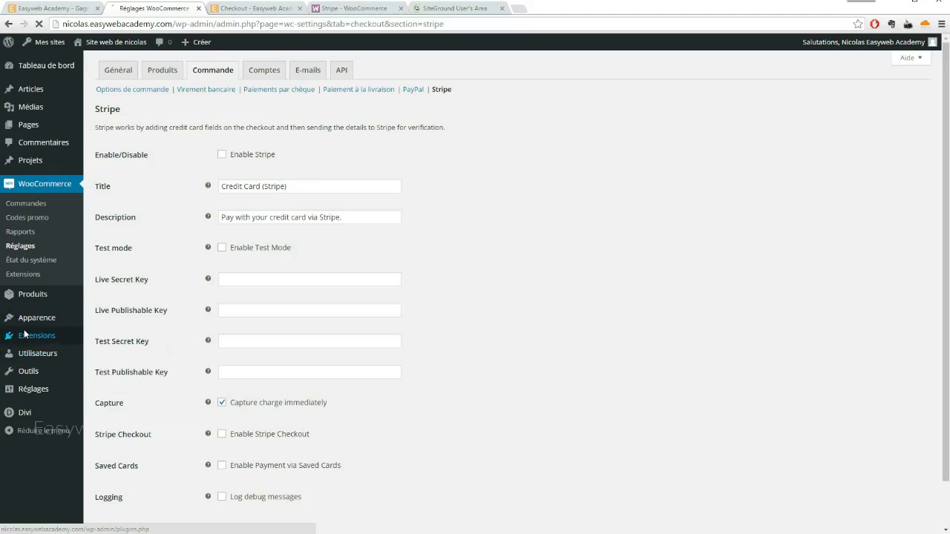
pyautogui.scroll(-4, 235, 267)
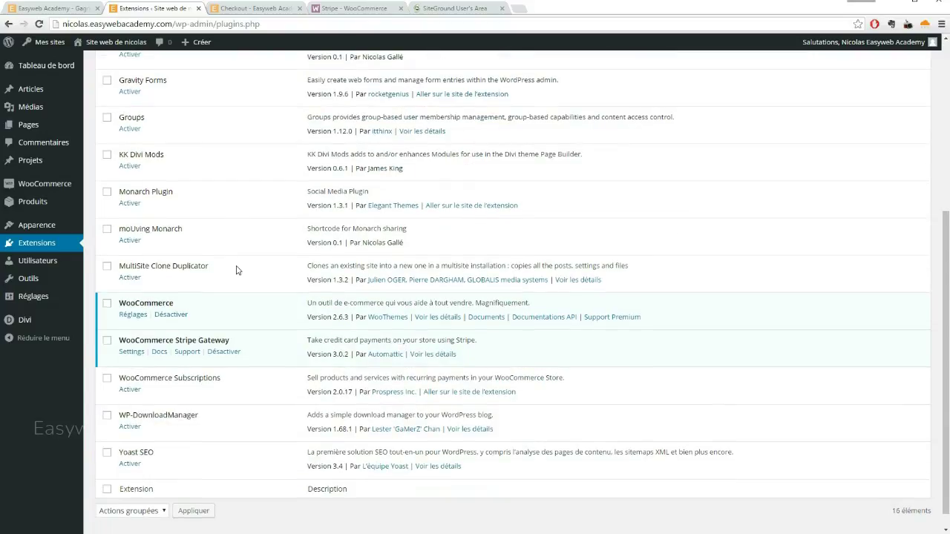
pyautogui.moveTo(118, 342); pyautogui.dragTo(239, 340)
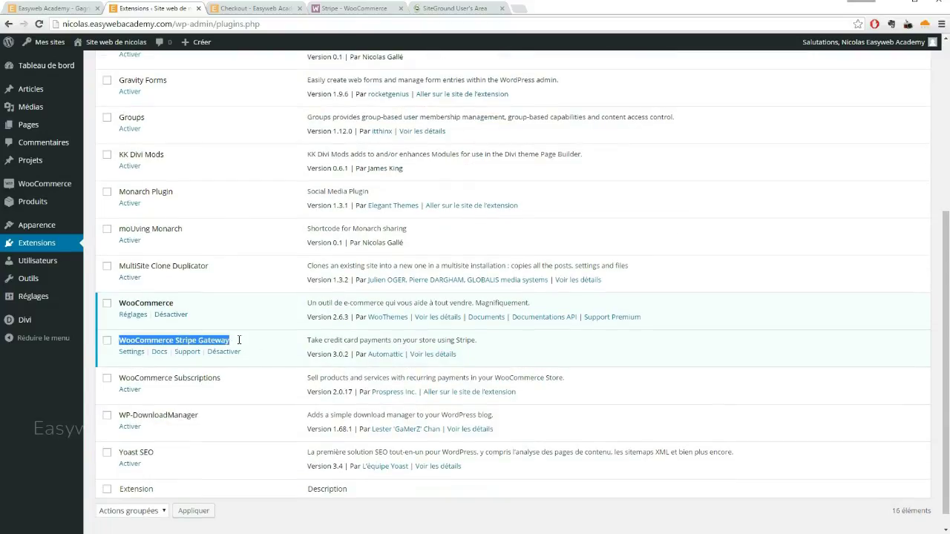
pyautogui.scroll(5, 238, 282)
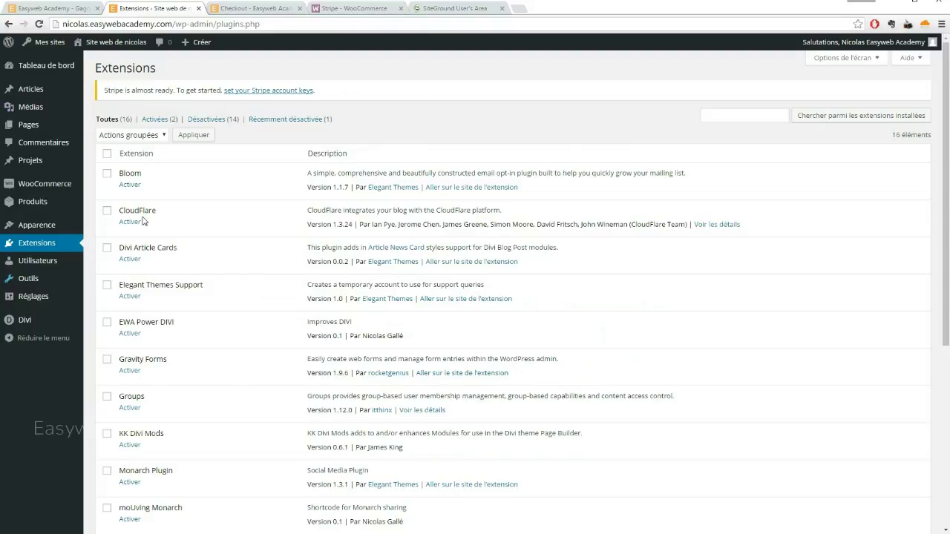
# Step: Examine the Stripe payment options in the site's WooCommerce order settings to see which labels need translating
pyautogui.moveTo(51, 186)
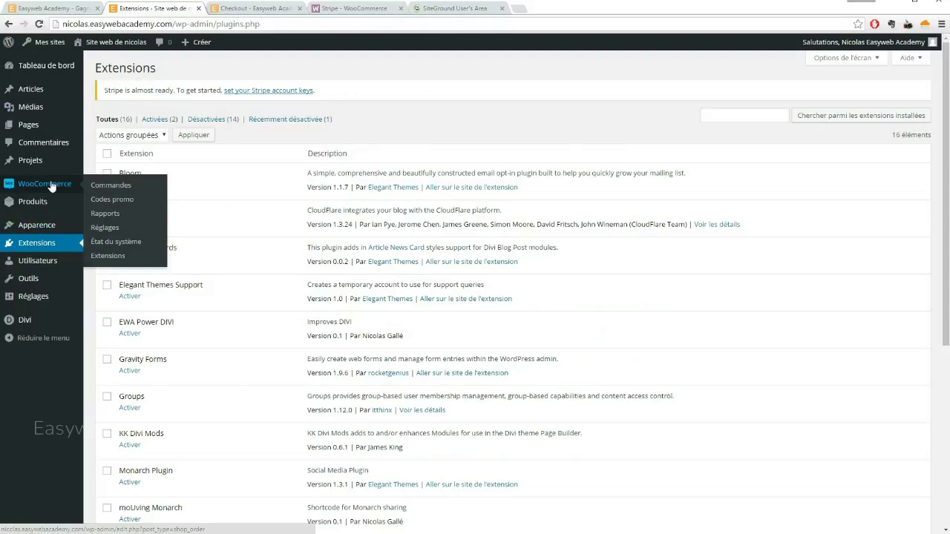
pyautogui.click(104, 227)
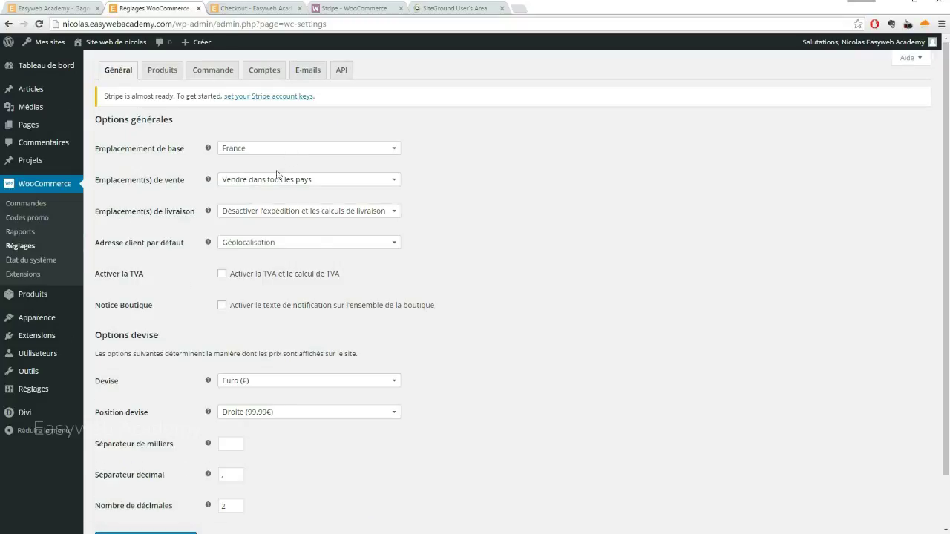
pyautogui.click(216, 70)
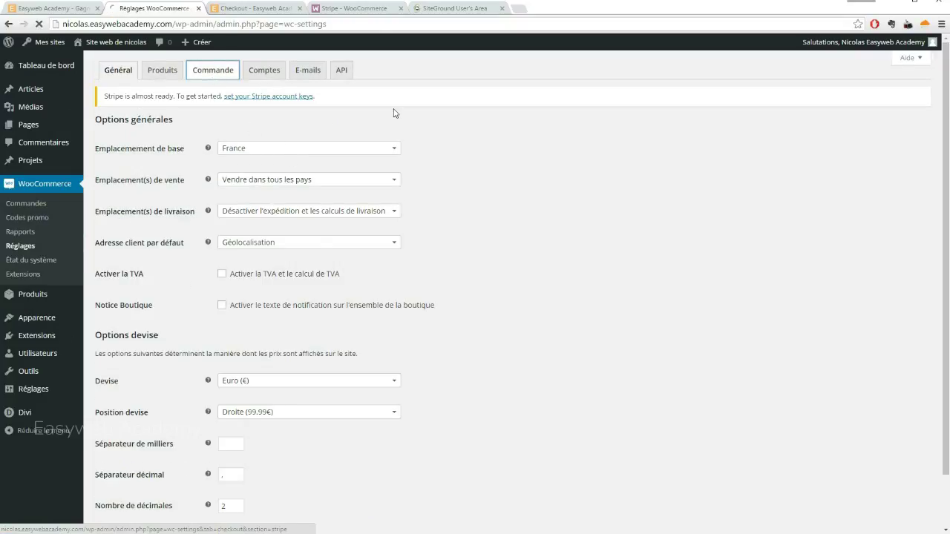
pyautogui.click(443, 117)
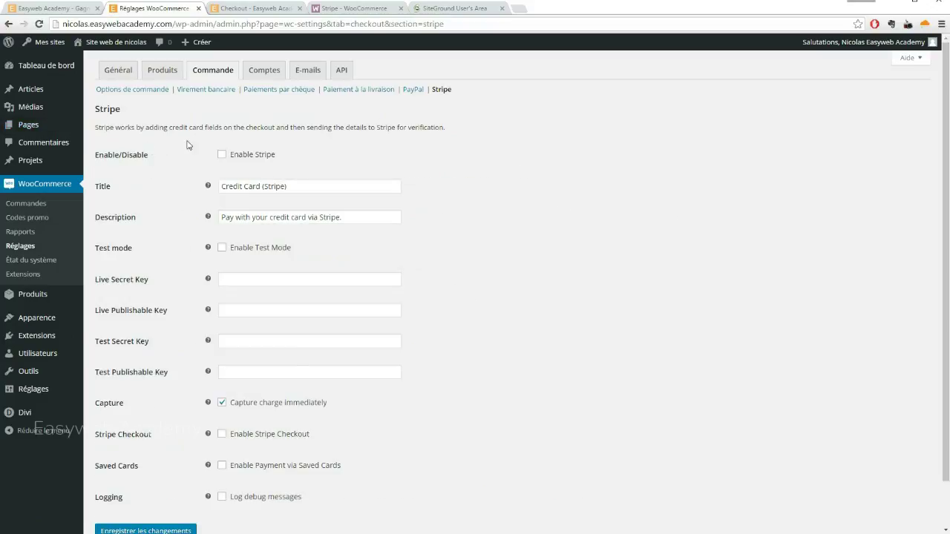
pyautogui.scroll(-1, 176, 317)
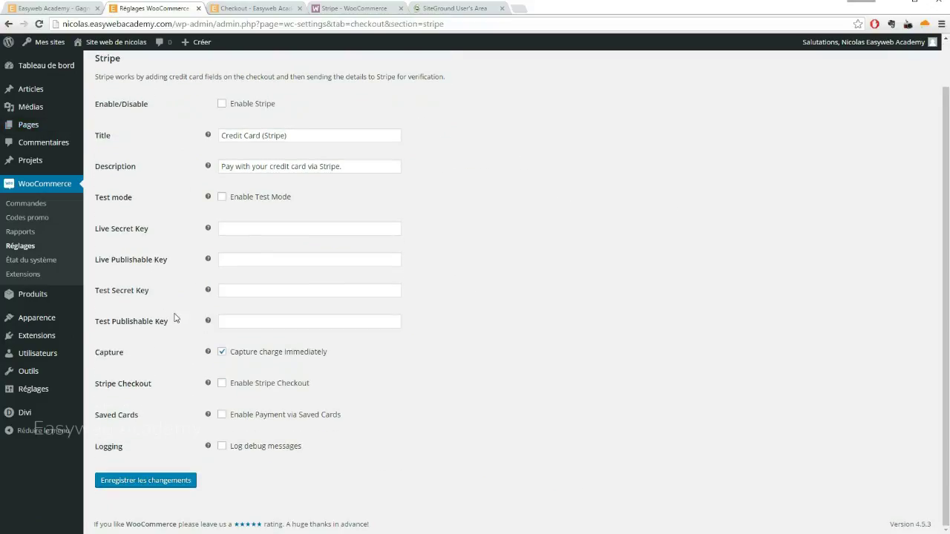
pyautogui.scroll(1, 176, 318)
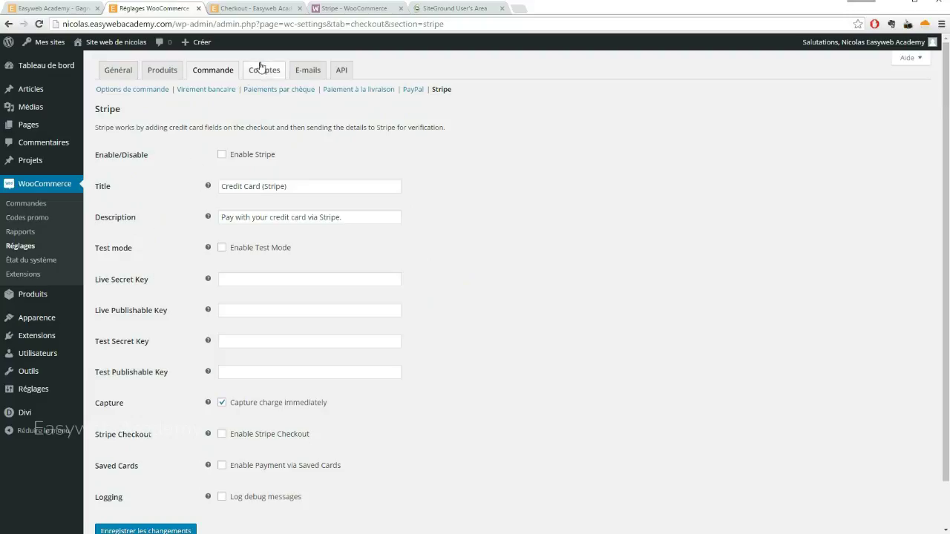
# Step: Examine the order summary and credit card payment section on the Easyweb Academy checkout page
pyautogui.click(234, 13)
pyautogui.scroll(-2, 539, 291)
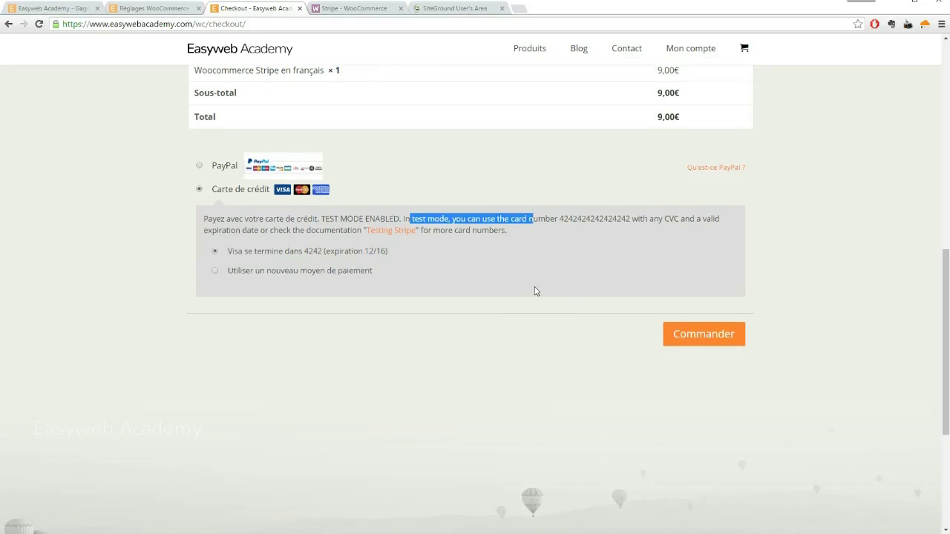
pyautogui.scroll(3, 536, 291)
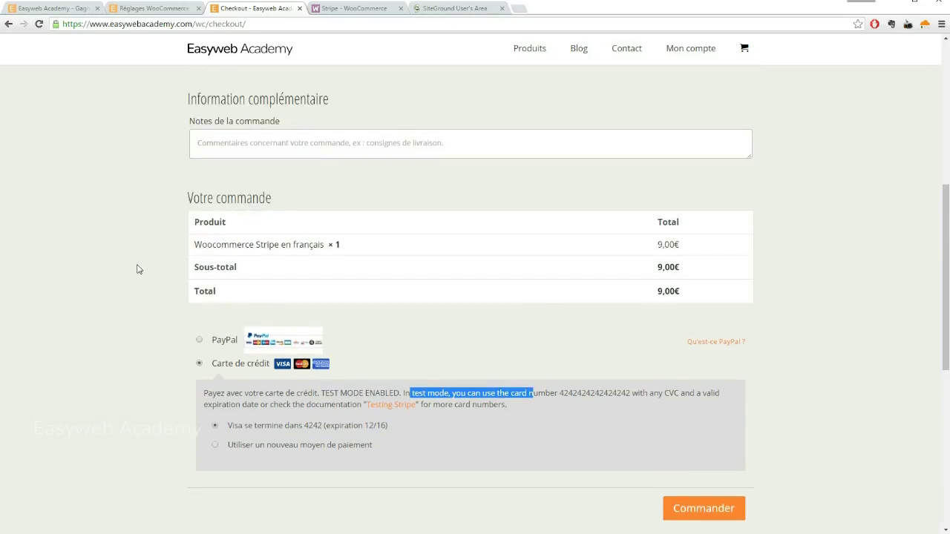
pyautogui.scroll(-2, 137, 269)
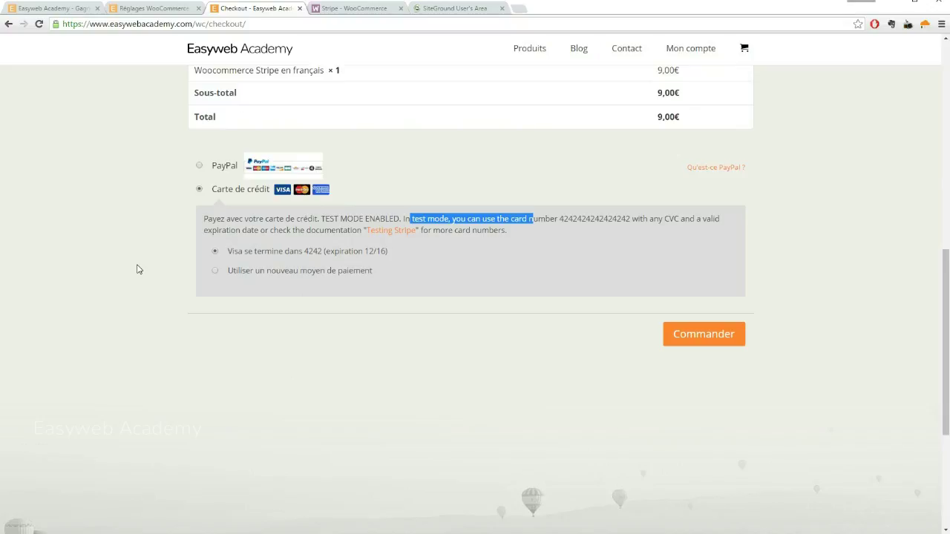
pyautogui.scroll(1, 137, 269)
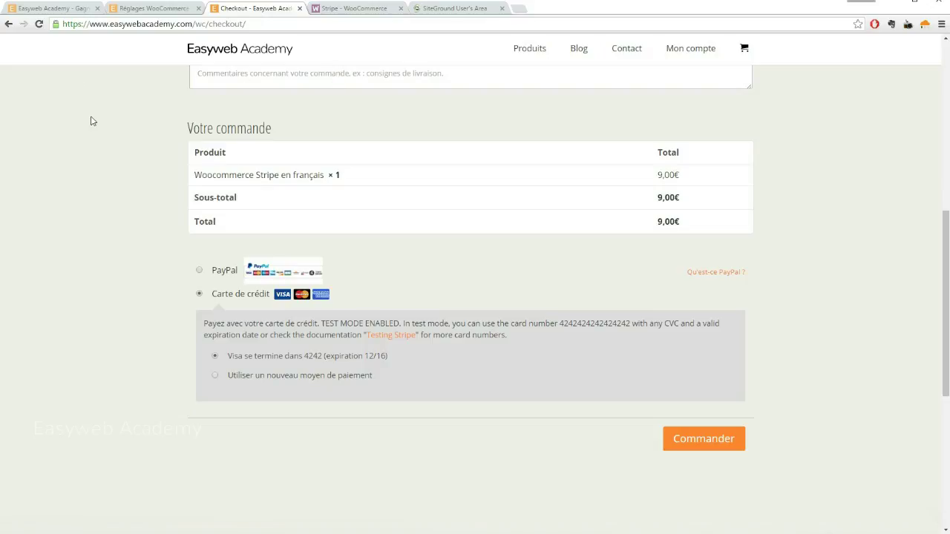
# Step: Open the "Woocommerce Stripe en français" product from the Easyweb Academy shop and look through its description
pyautogui.click(38, 10)
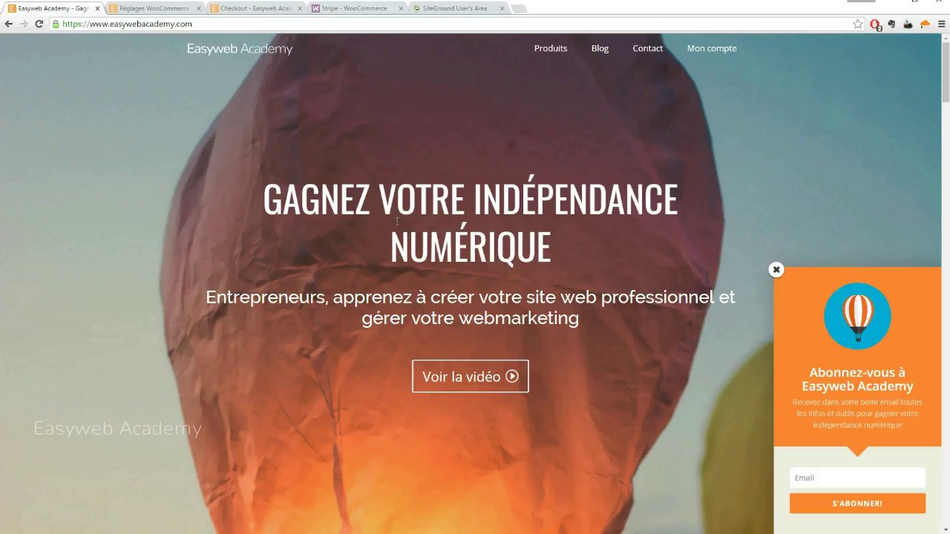
pyautogui.click(553, 48)
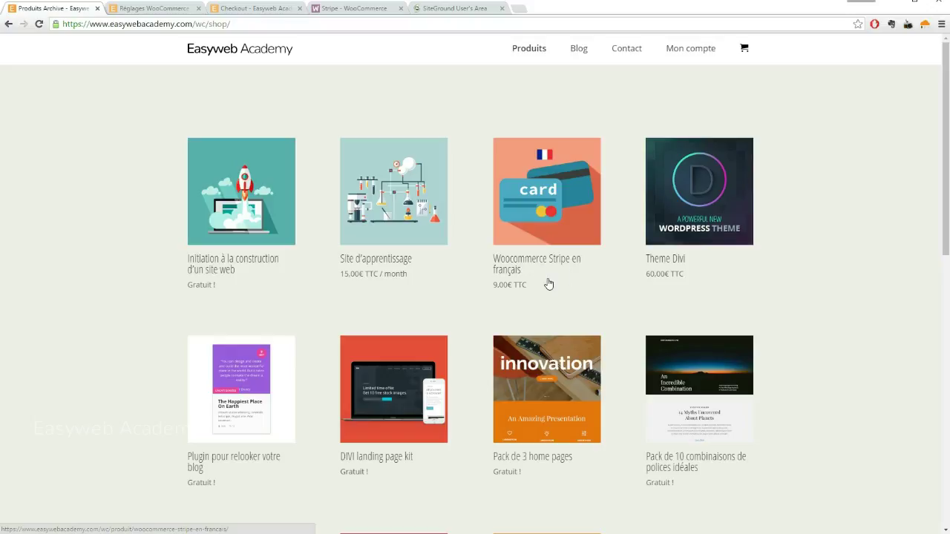
pyautogui.click(543, 251)
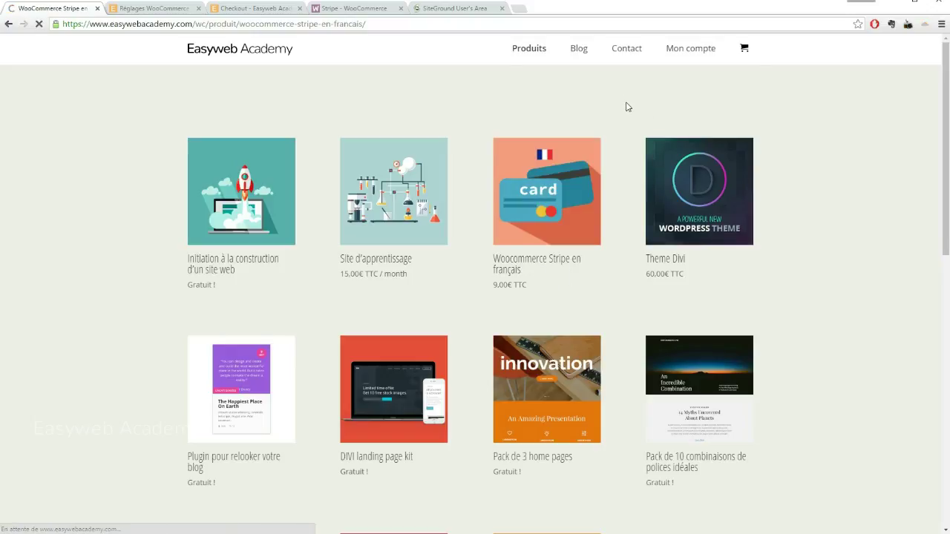
pyautogui.scroll(-9, 653, 289)
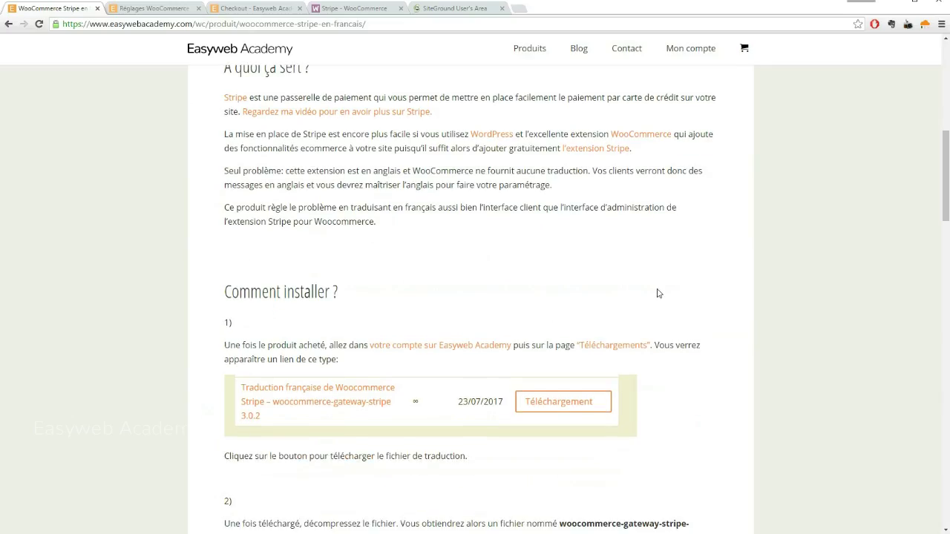
pyautogui.scroll(10, 653, 309)
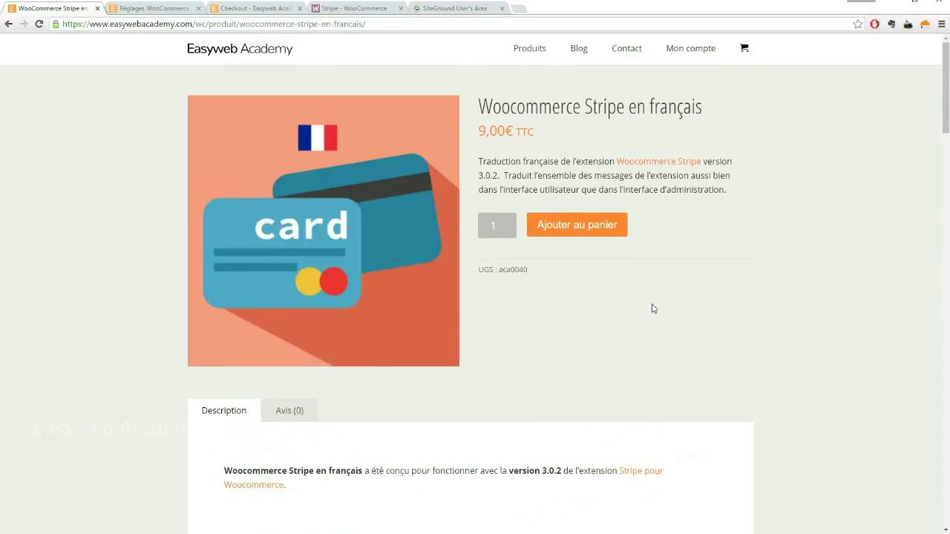
# Step: Add one "Woocommerce Stripe en français" to the cart and place the order with the saved Visa card
pyautogui.click(571, 231)
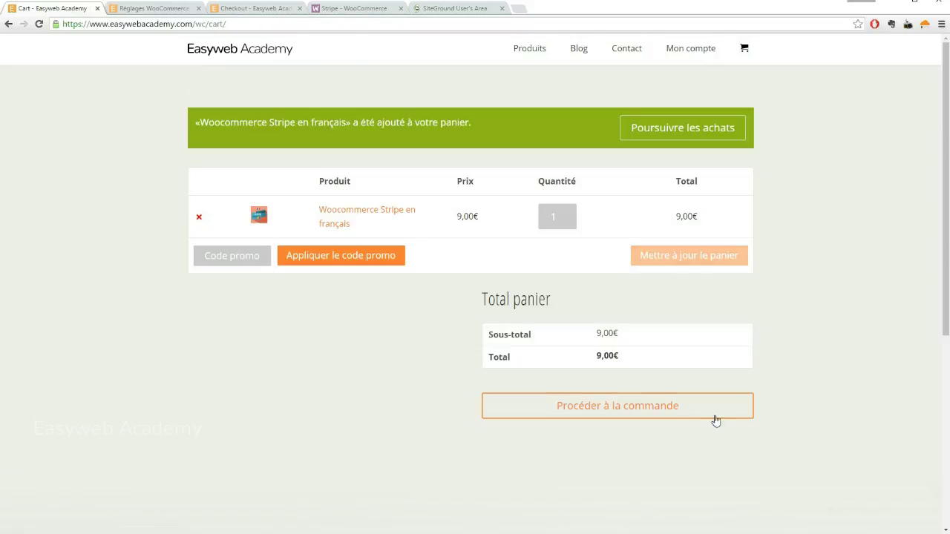
pyautogui.click(616, 407)
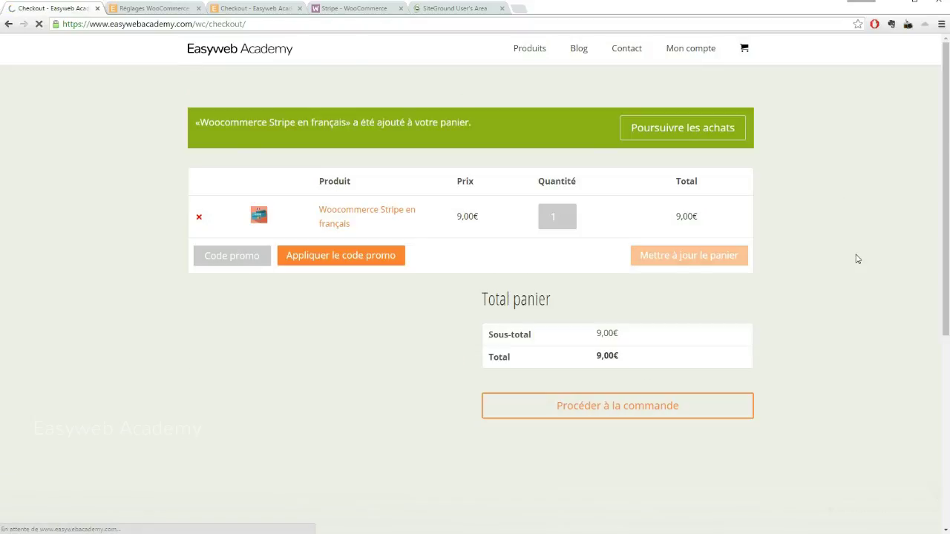
pyautogui.scroll(-10, 806, 216)
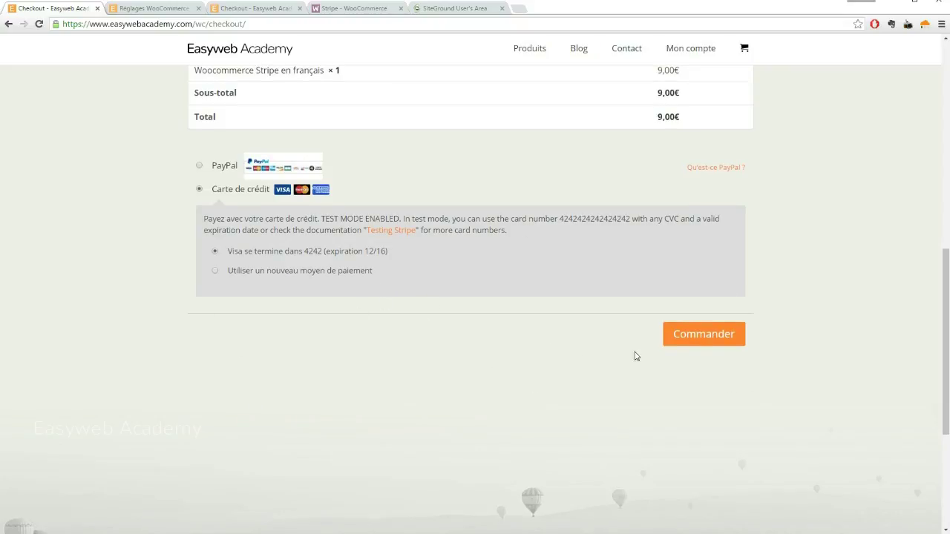
pyautogui.click(702, 338)
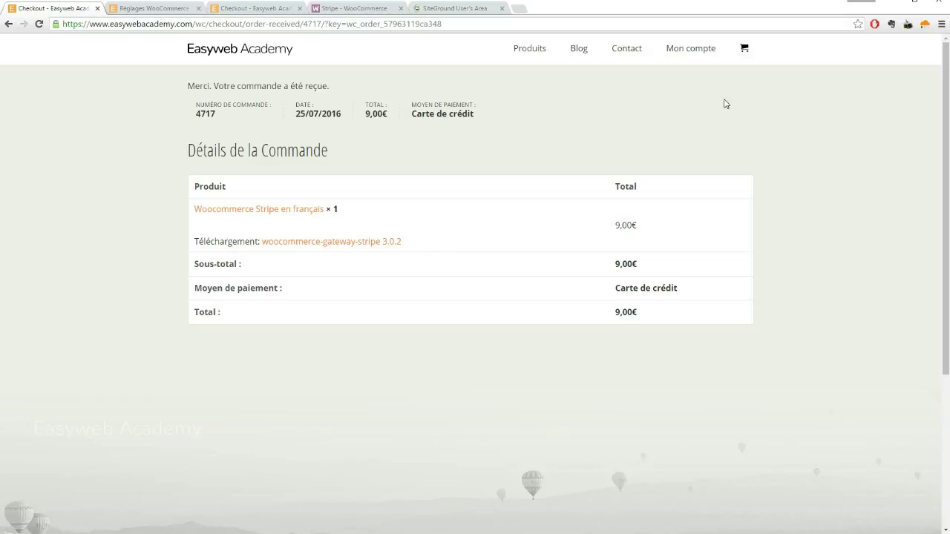
# Step: Download the woocommerce-gateway-stripe 3.0.2 French translation from the customer account's downloads
pyautogui.click(707, 53)
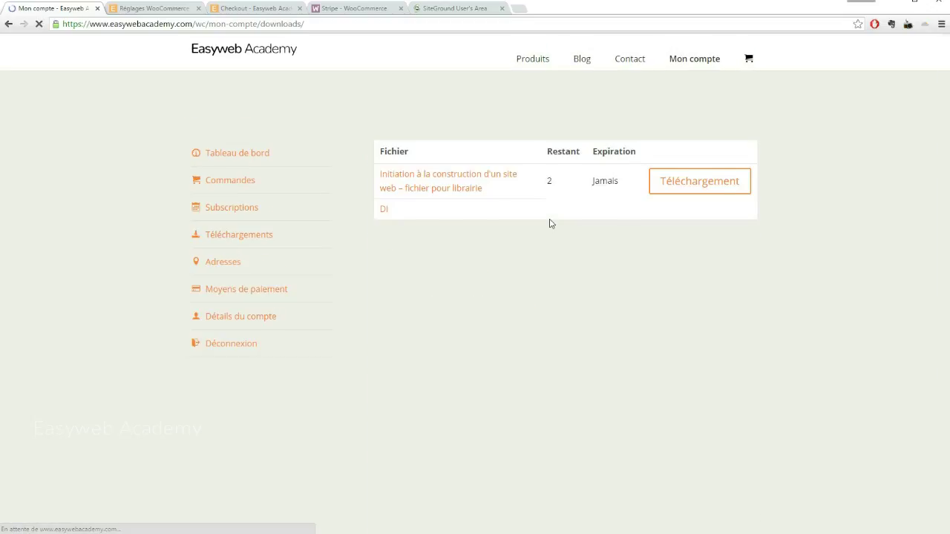
pyautogui.scroll(-3, 551, 226)
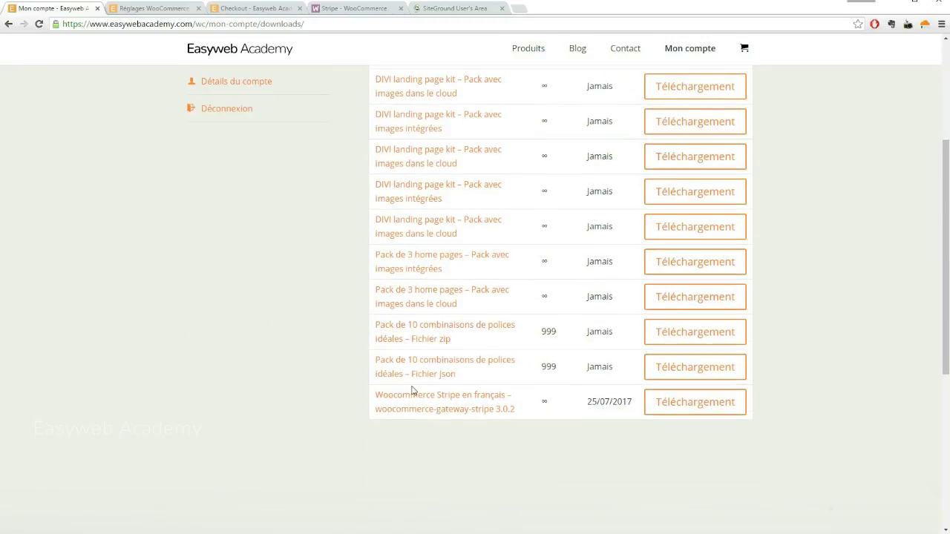
pyautogui.click(684, 403)
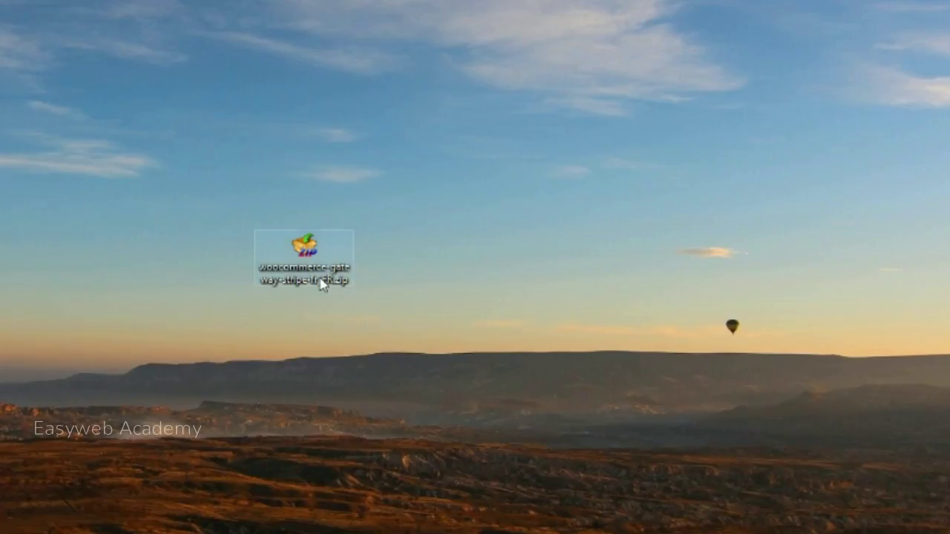
# Step: Extract woocommerce-gateway-stripe-fr_FR.zip directly onto the desktop with IZArc and place the extracted file beside the archive
pyautogui.rightClick(295, 247)
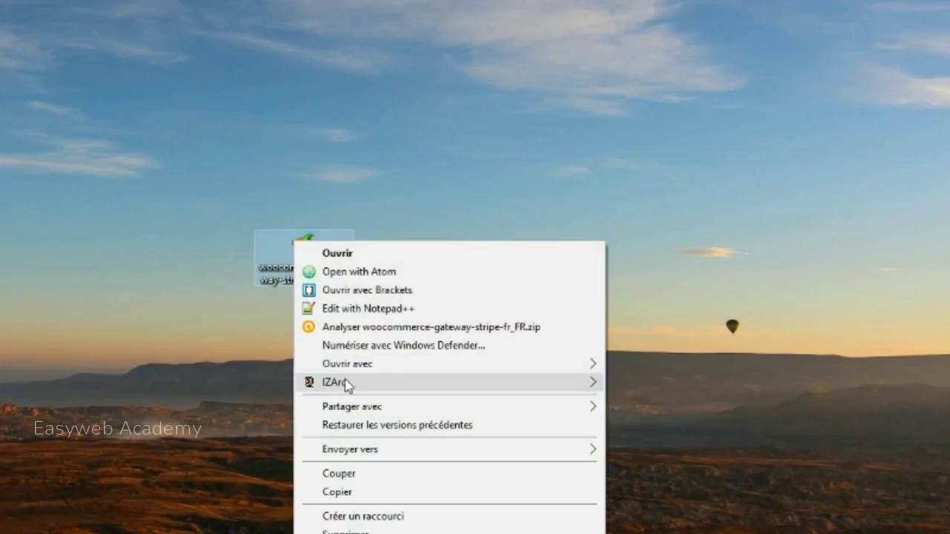
pyautogui.moveTo(347, 384)
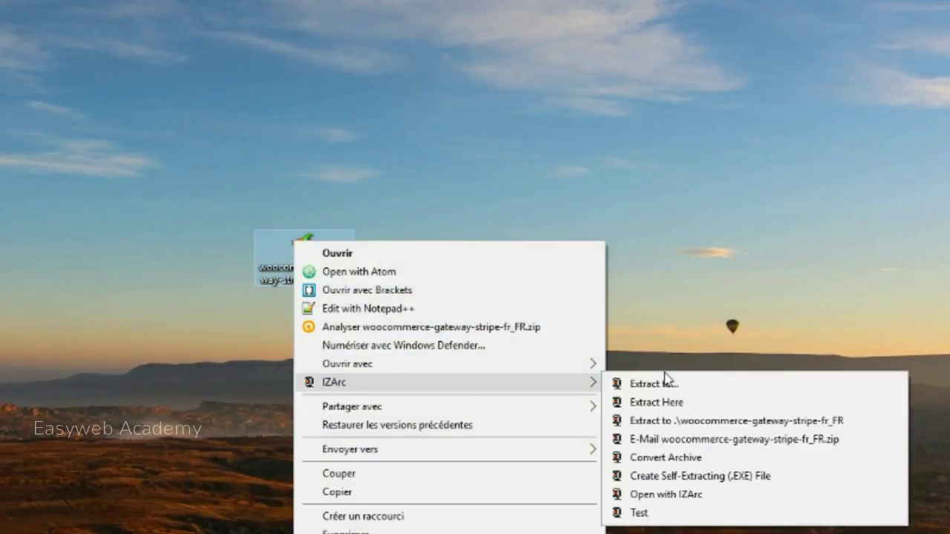
pyautogui.click(658, 403)
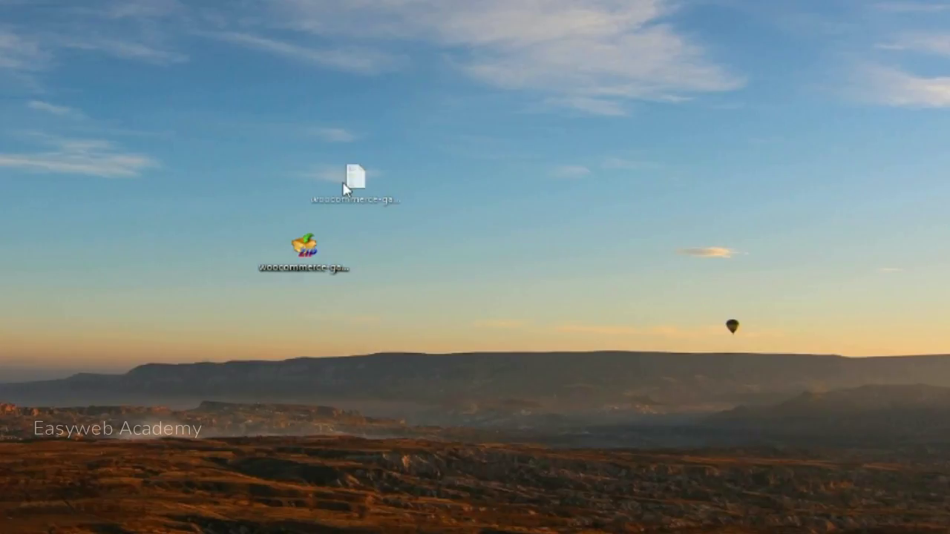
pyautogui.moveTo(346, 185); pyautogui.dragTo(424, 241)
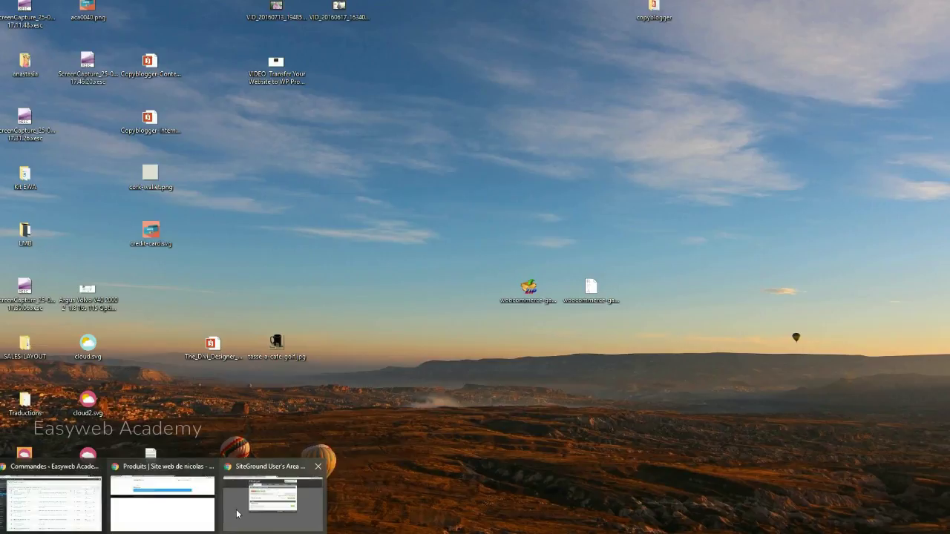
# Step: Open the easywebacademy.com account's cPanel from the SiteGround user area and change its interface language to French (français)
pyautogui.click(269, 512)
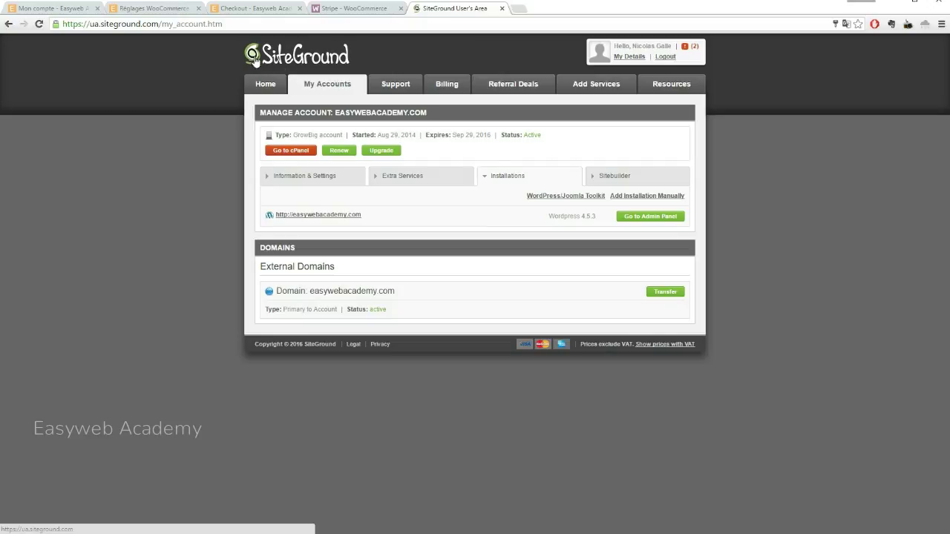
pyautogui.click(292, 151)
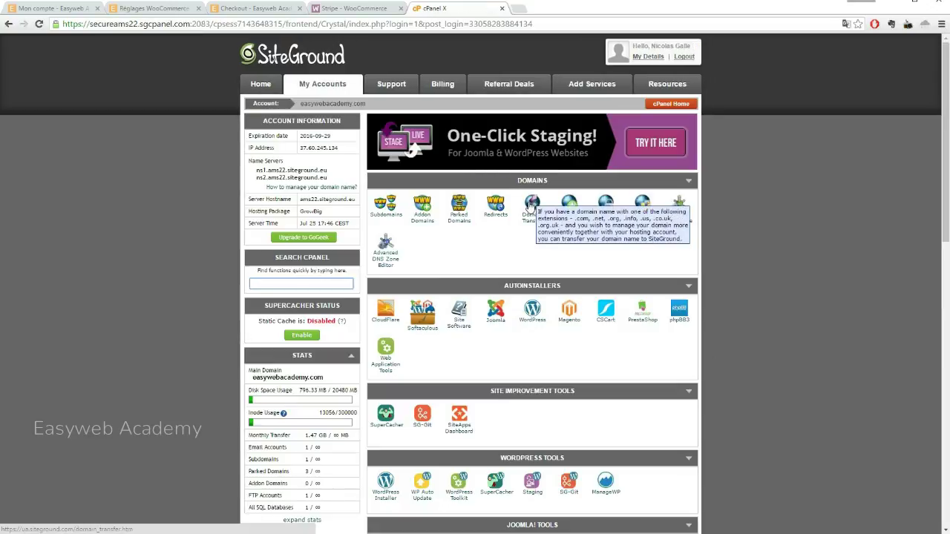
pyautogui.scroll(-3, 564, 270)
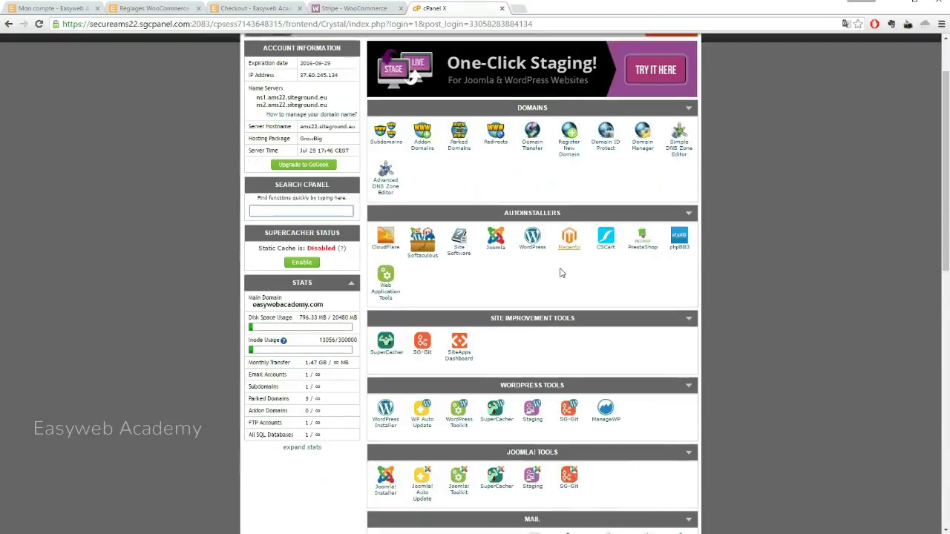
pyautogui.scroll(-2, 576, 269)
pyautogui.scroll(-2, 526, 240)
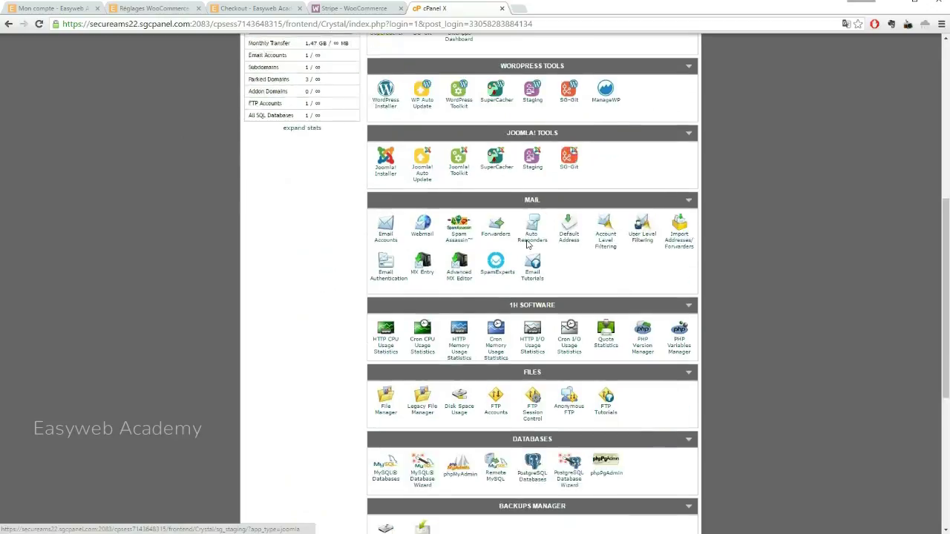
pyautogui.scroll(-4, 526, 240)
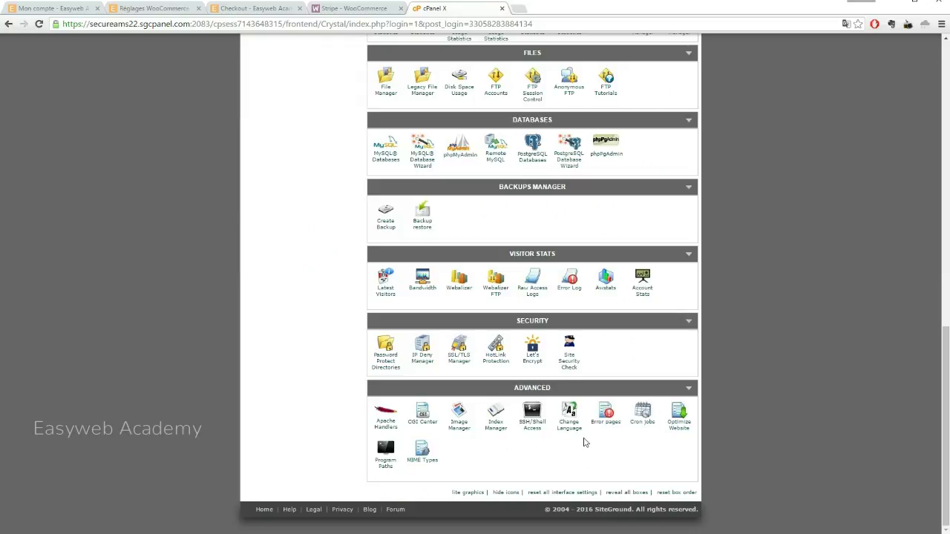
pyautogui.click(570, 416)
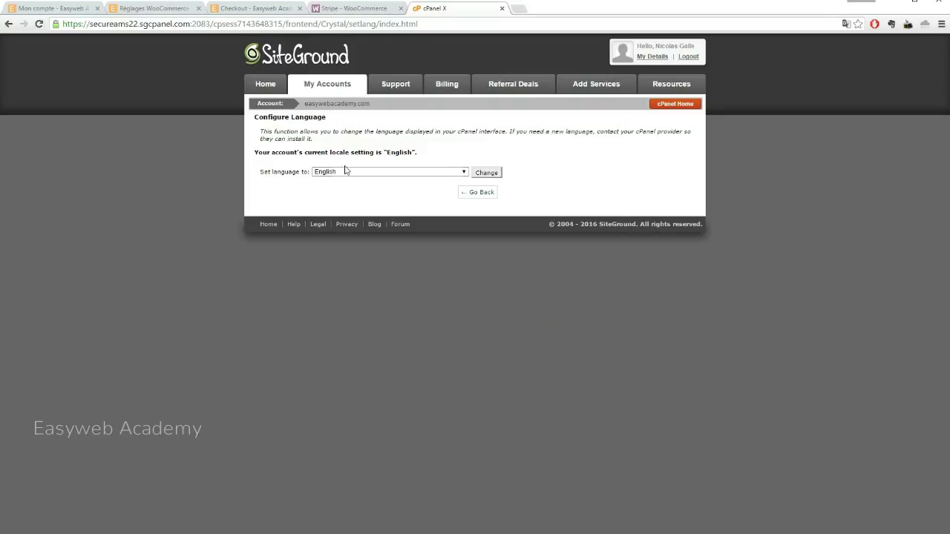
pyautogui.click(344, 172)
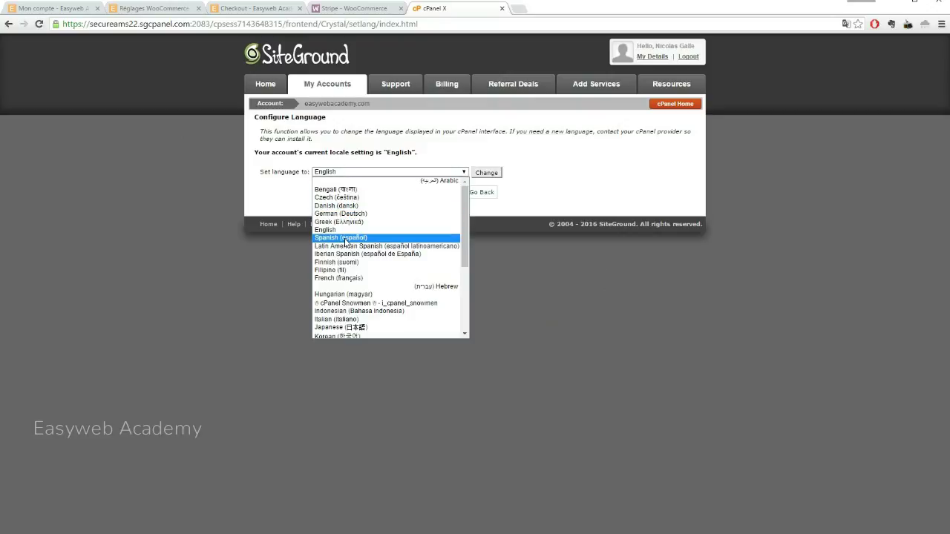
pyautogui.click(360, 278)
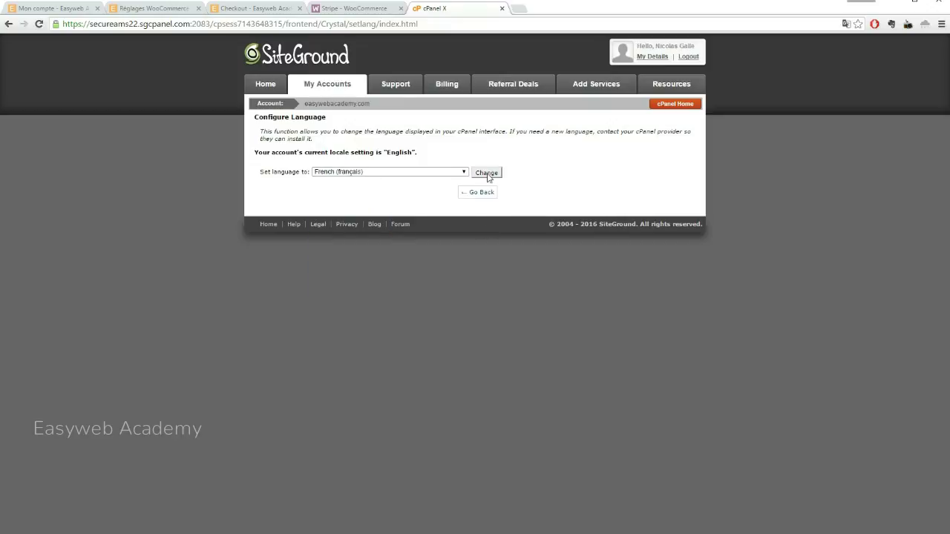
pyautogui.click(490, 174)
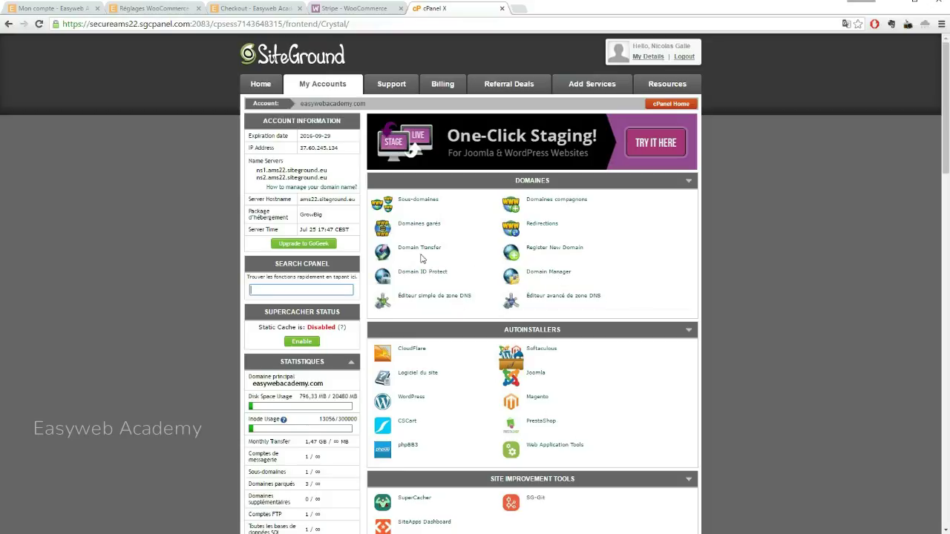
# Step: Open the cPanel file manager (Gestionnaire de fichiers) at the web root directory (public_html/www)
pyautogui.scroll(-3, 449, 270)
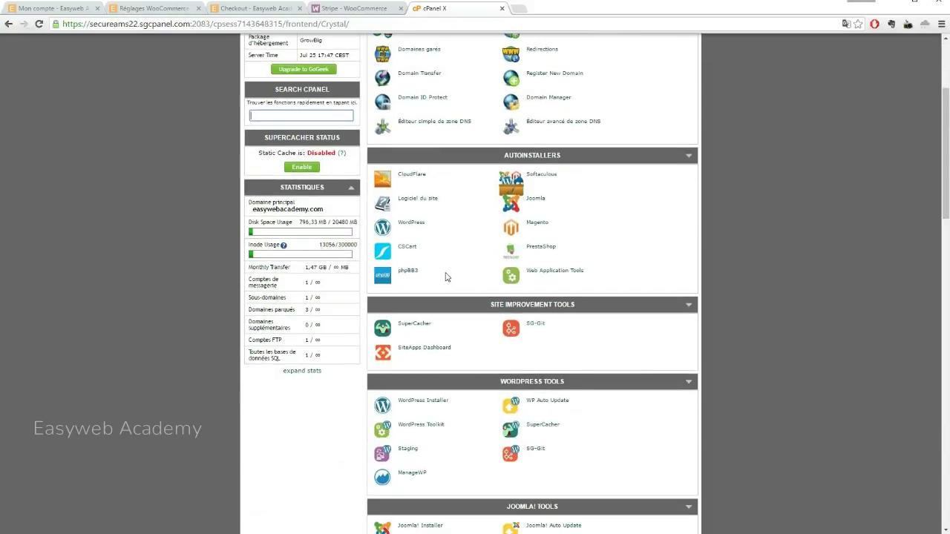
pyautogui.scroll(-3, 455, 230)
pyautogui.scroll(-3, 452, 236)
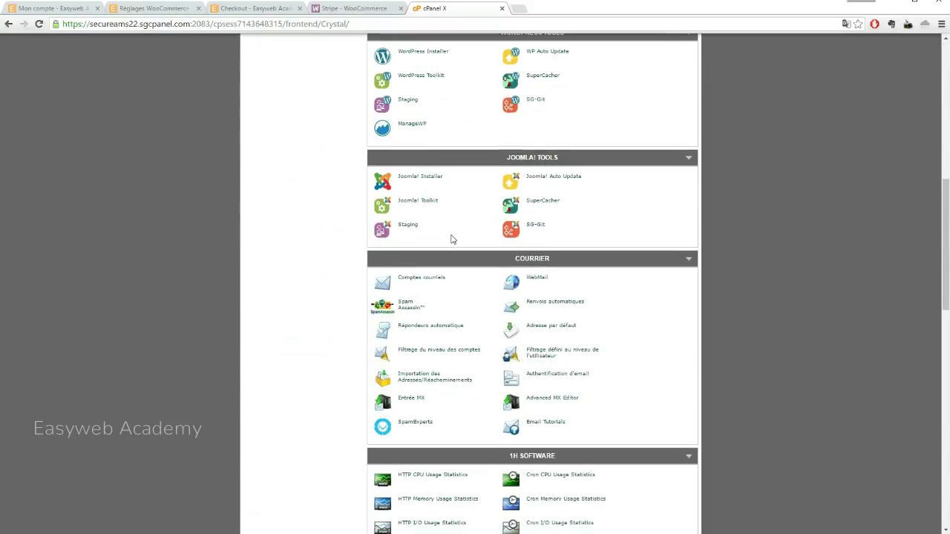
pyautogui.scroll(-3, 451, 239)
pyautogui.scroll(-2, 451, 239)
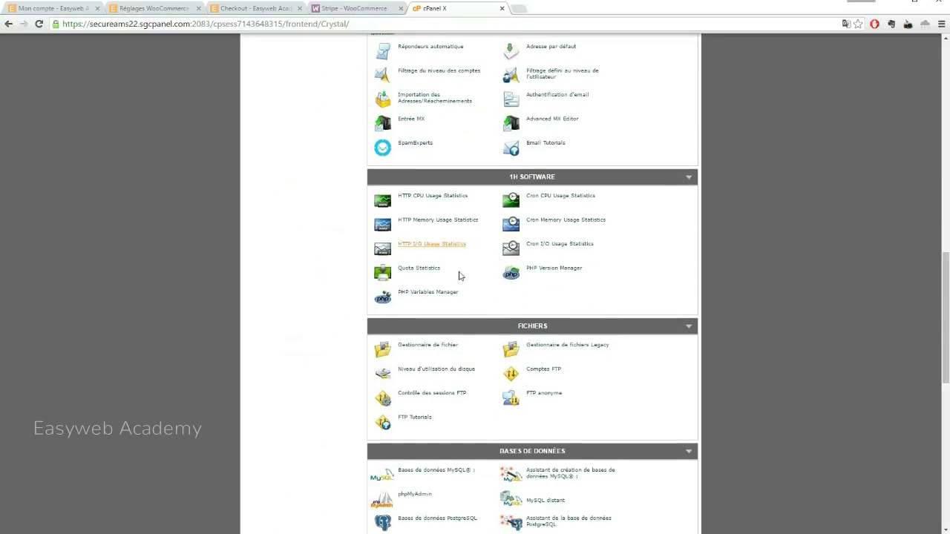
pyautogui.click(427, 346)
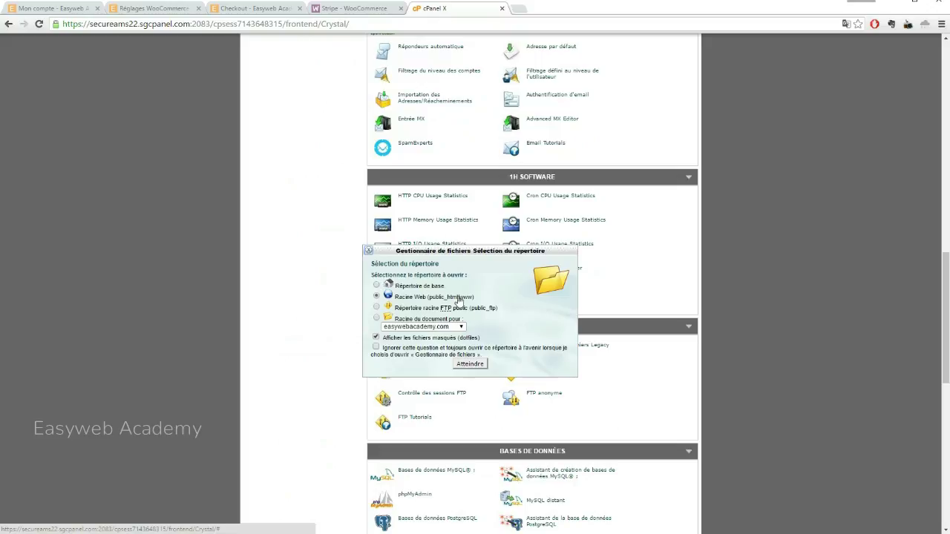
pyautogui.click(470, 365)
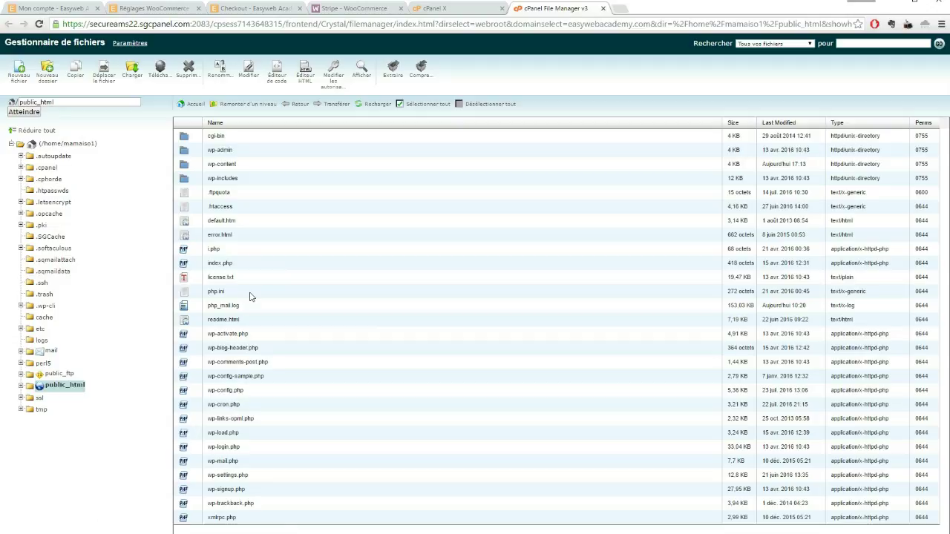
# Step: Expand public_html in the folder tree and look into its wp-admin and wp-includes folders
pyautogui.click(23, 388)
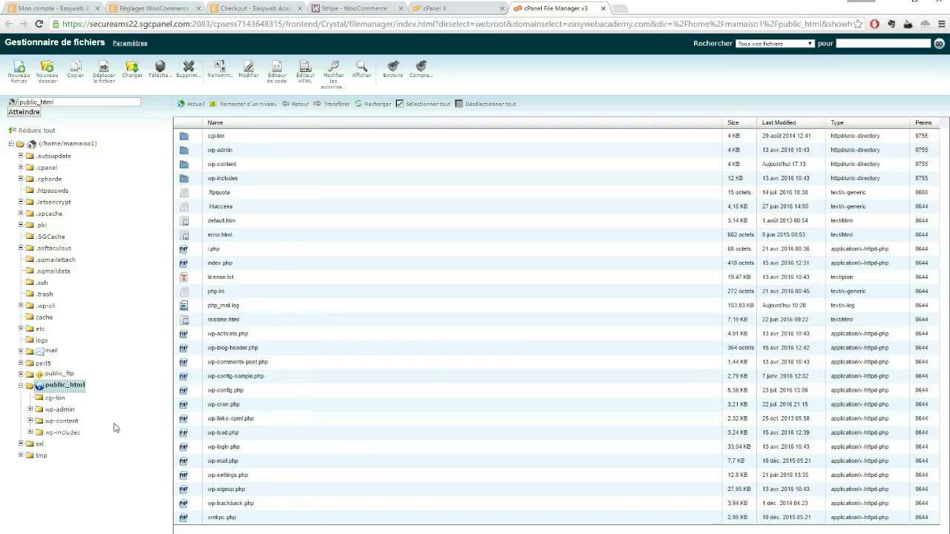
pyautogui.click(57, 408)
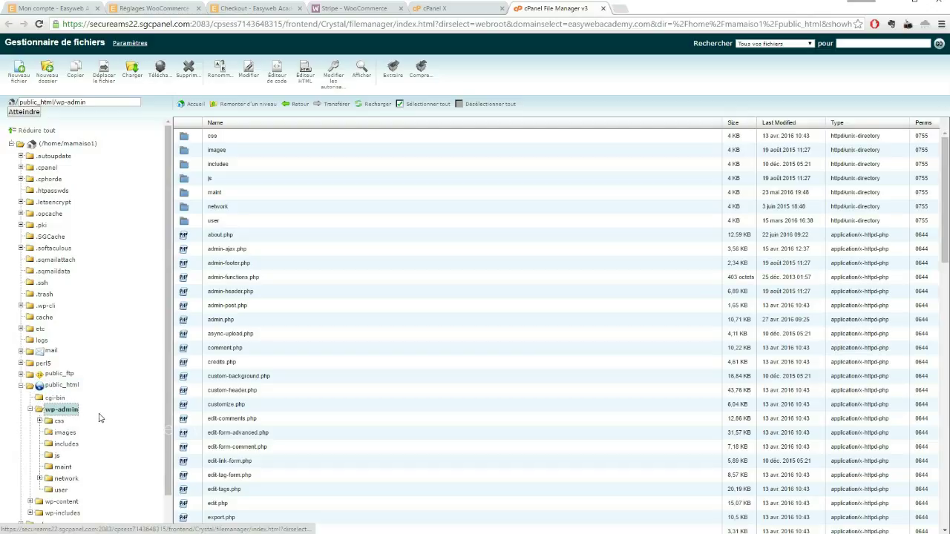
pyautogui.click(30, 410)
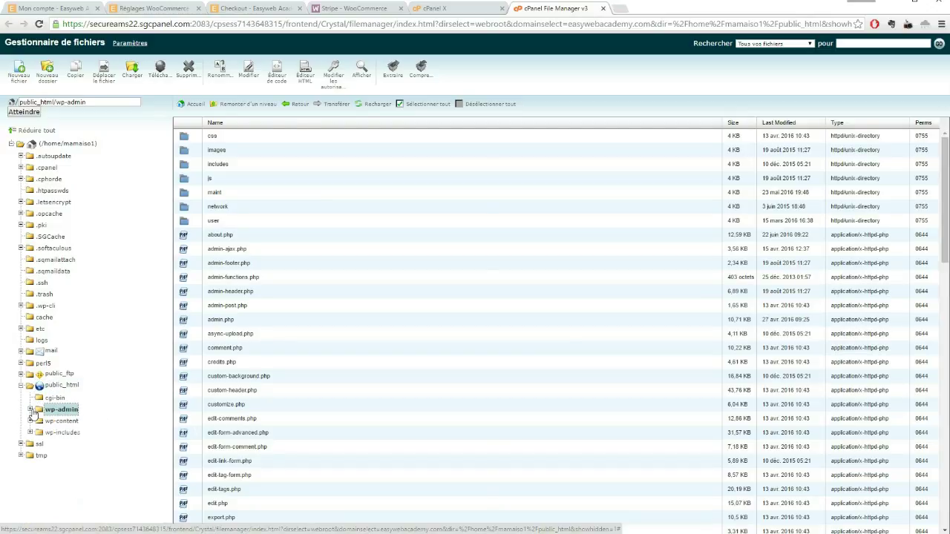
pyautogui.click(64, 433)
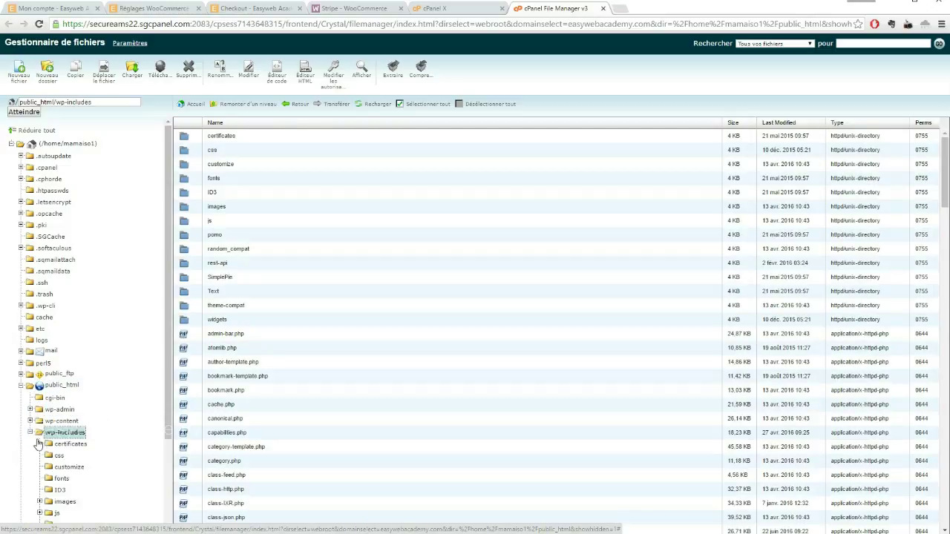
pyautogui.click(30, 432)
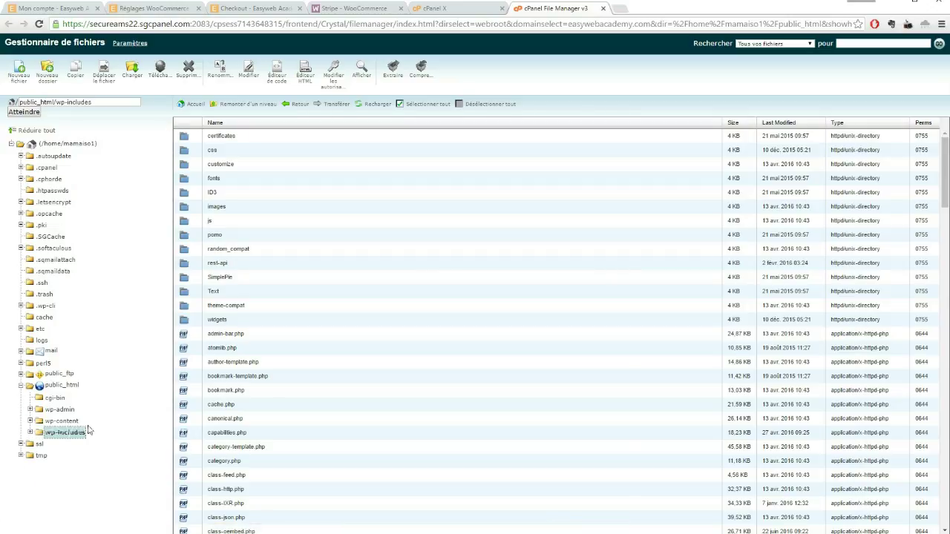
# Step: Expand wp-content and its plugins folder, and open the languages folder of woocommerce-gateway-stripe to check its files
pyautogui.click(30, 421)
pyautogui.scroll(-1, 117, 393)
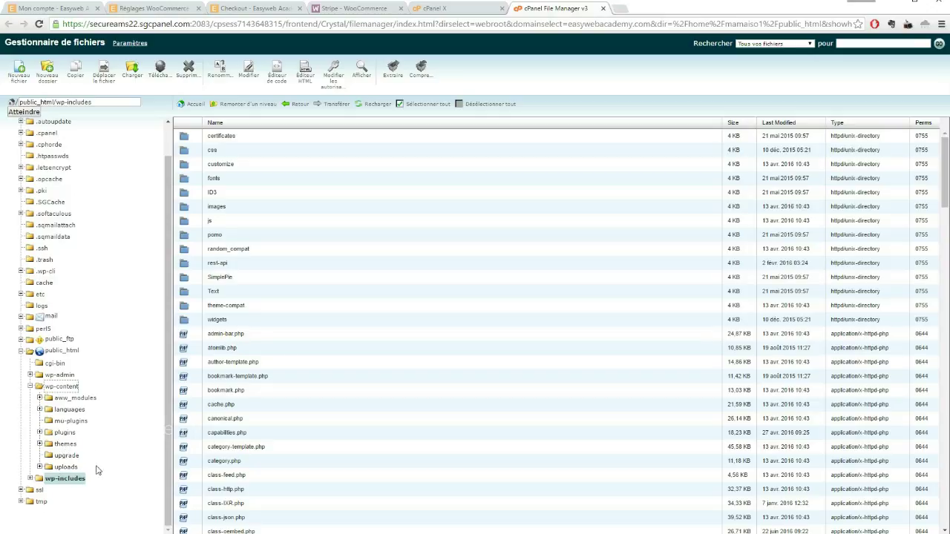
pyautogui.click(39, 466)
pyautogui.click(39, 467)
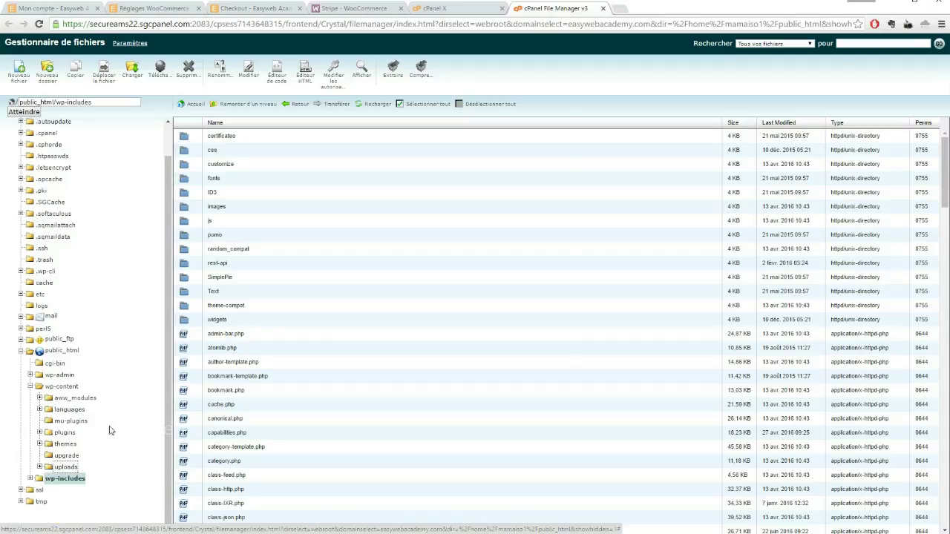
pyautogui.click(39, 433)
pyautogui.scroll(-3, 141, 405)
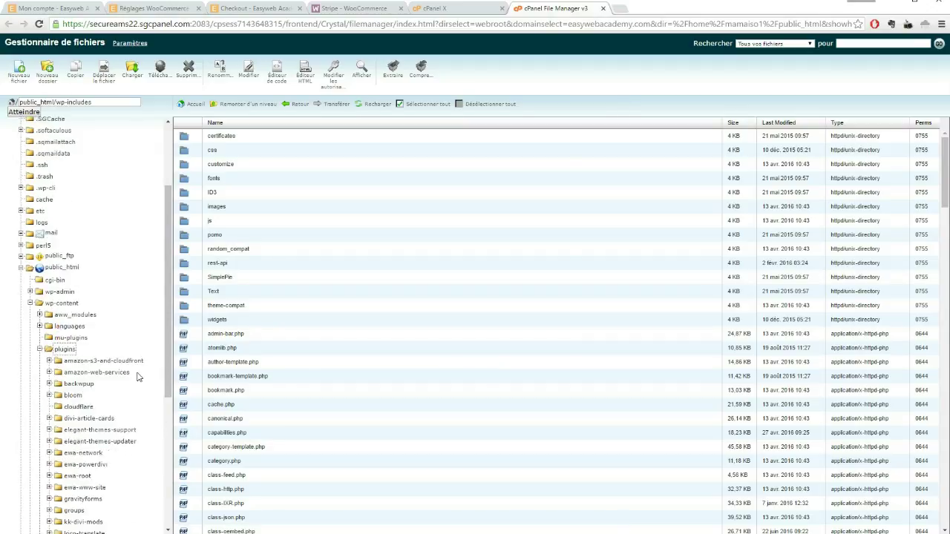
pyautogui.scroll(-5, 131, 301)
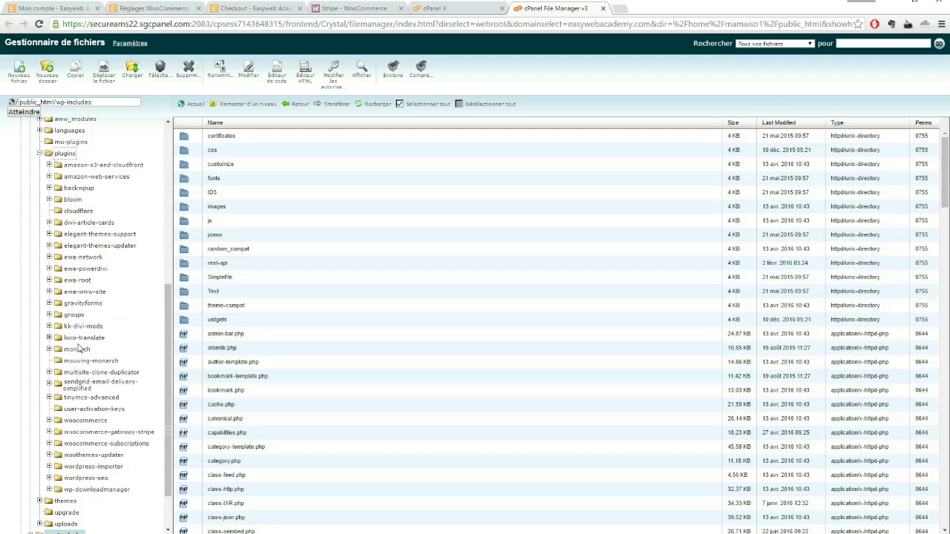
pyautogui.click(118, 433)
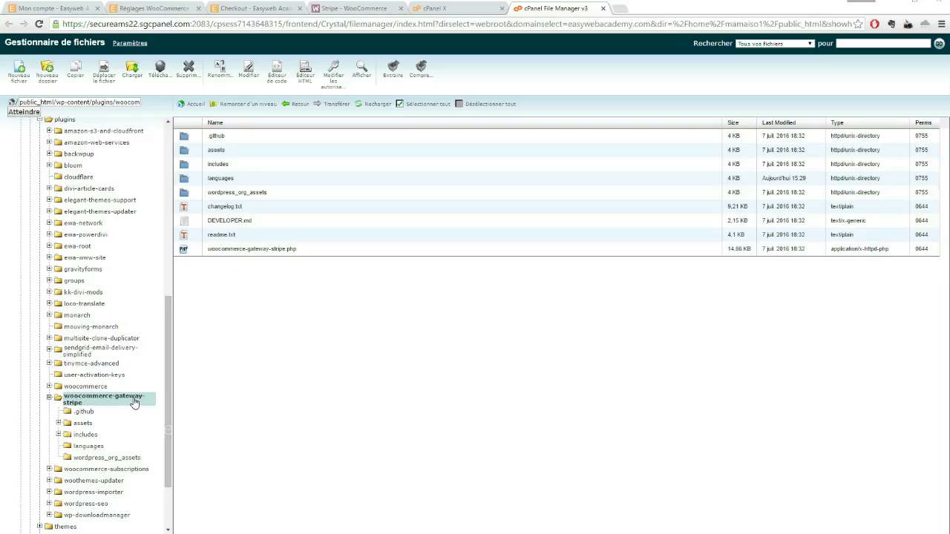
pyautogui.click(87, 447)
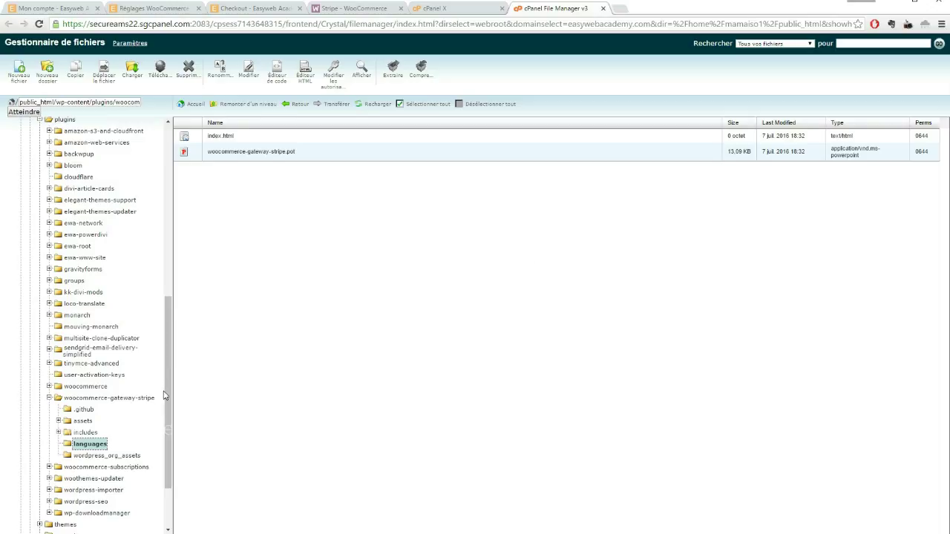
# Step: Open the plugins folder inside wp-content/languages in the file manager
pyautogui.moveTo(165, 404); pyautogui.dragTo(167, 299)
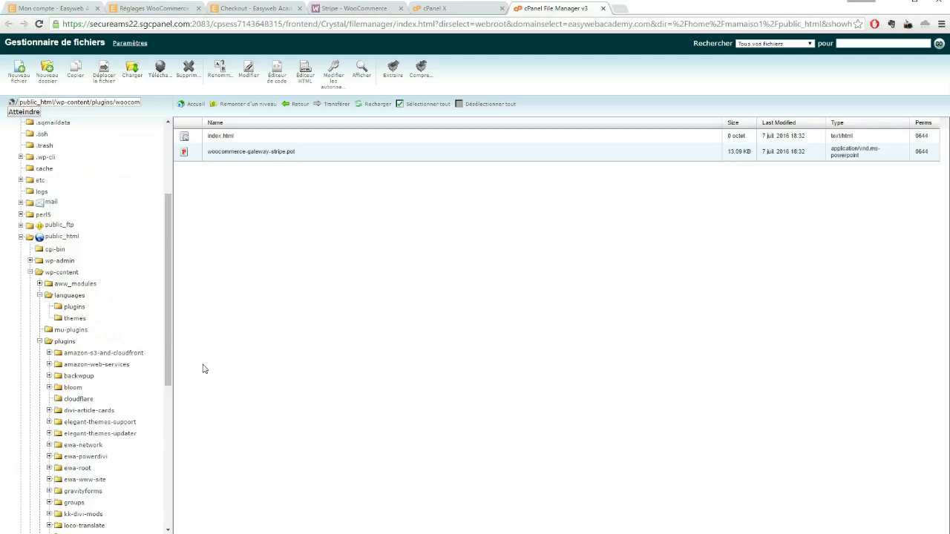
pyautogui.moveTo(169, 323); pyautogui.dragTo(169, 360)
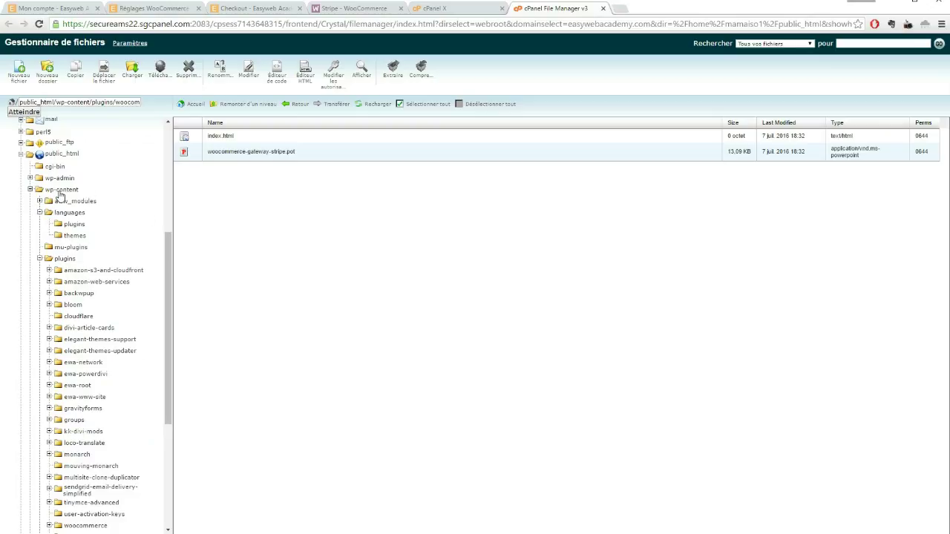
pyautogui.click(70, 213)
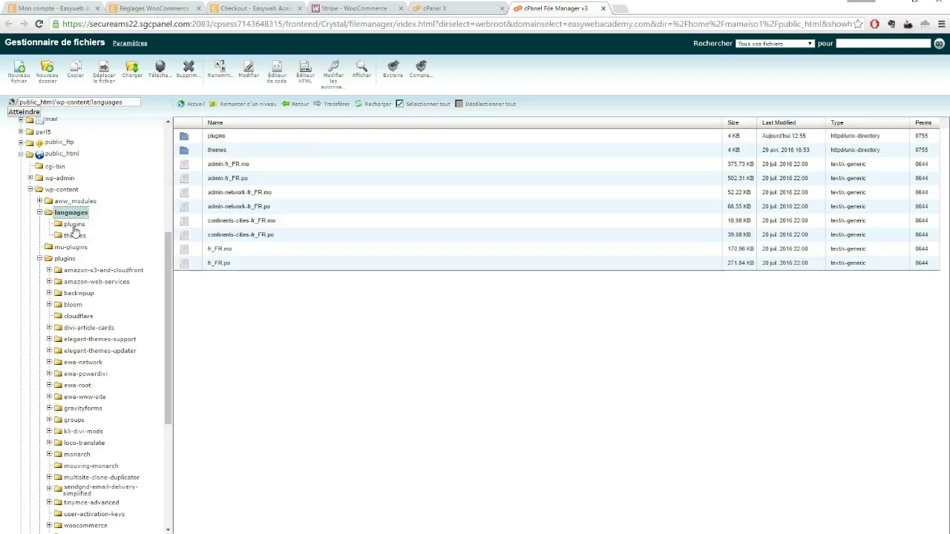
pyautogui.click(73, 225)
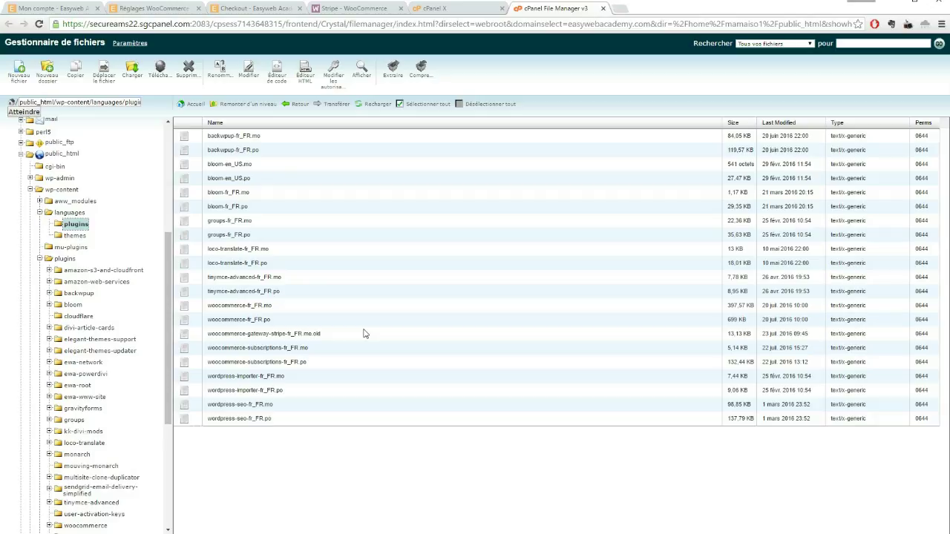
pyautogui.click(68, 213)
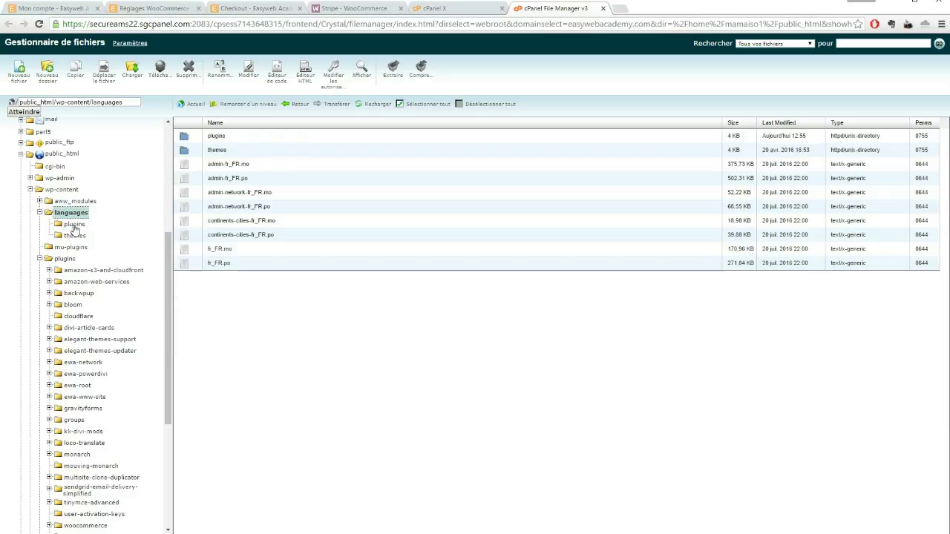
pyautogui.click(75, 224)
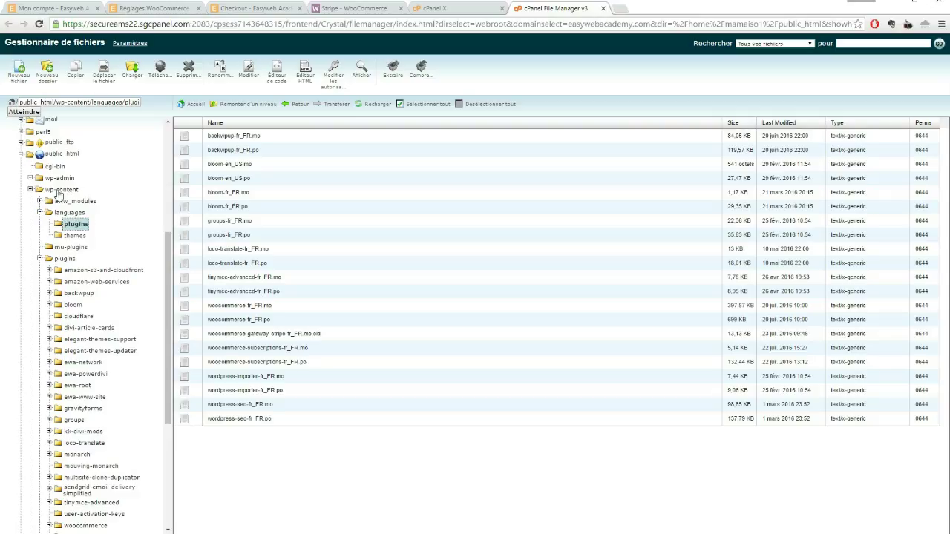
pyautogui.click(60, 191)
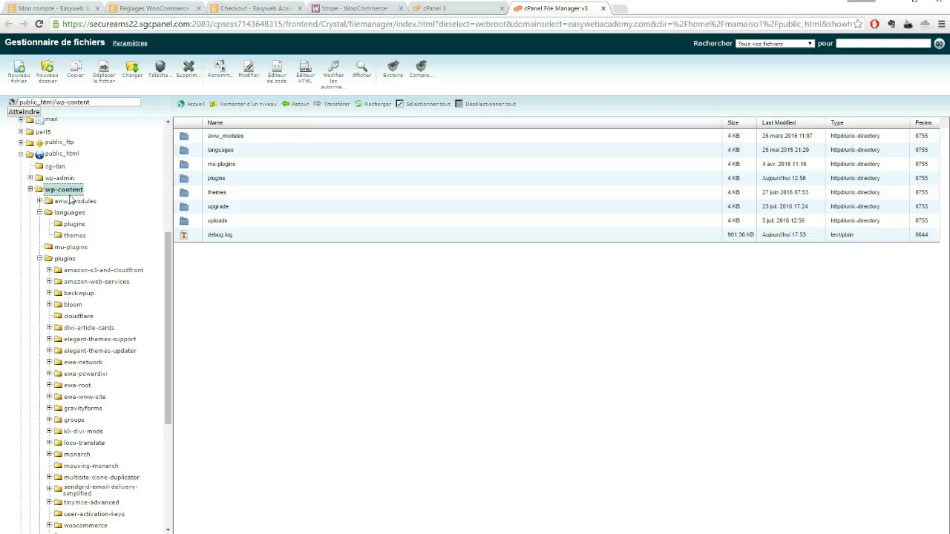
pyautogui.click(47, 72)
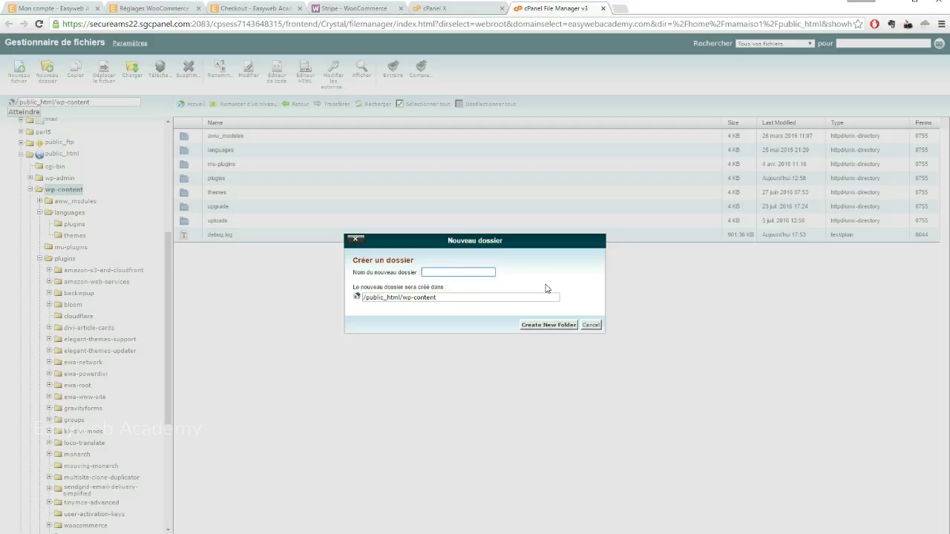
pyautogui.click(590, 325)
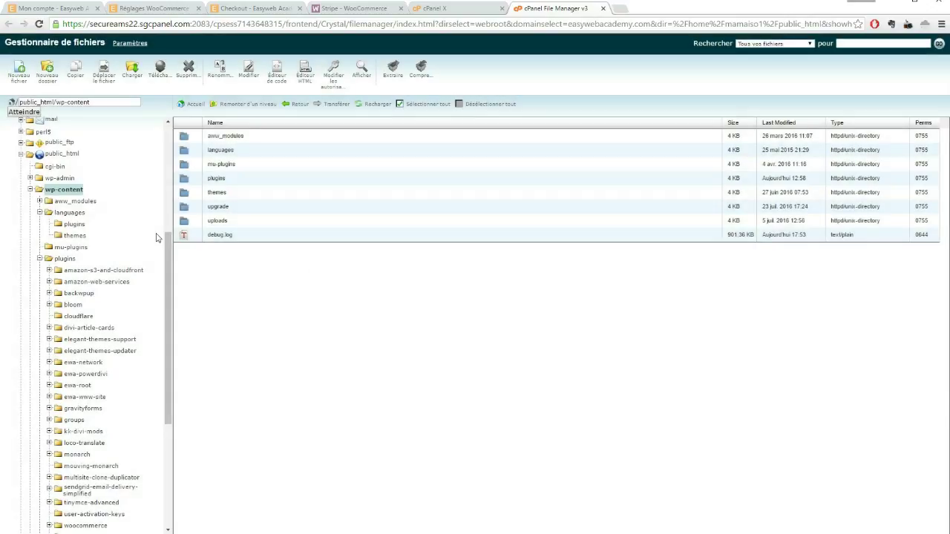
pyautogui.click(75, 224)
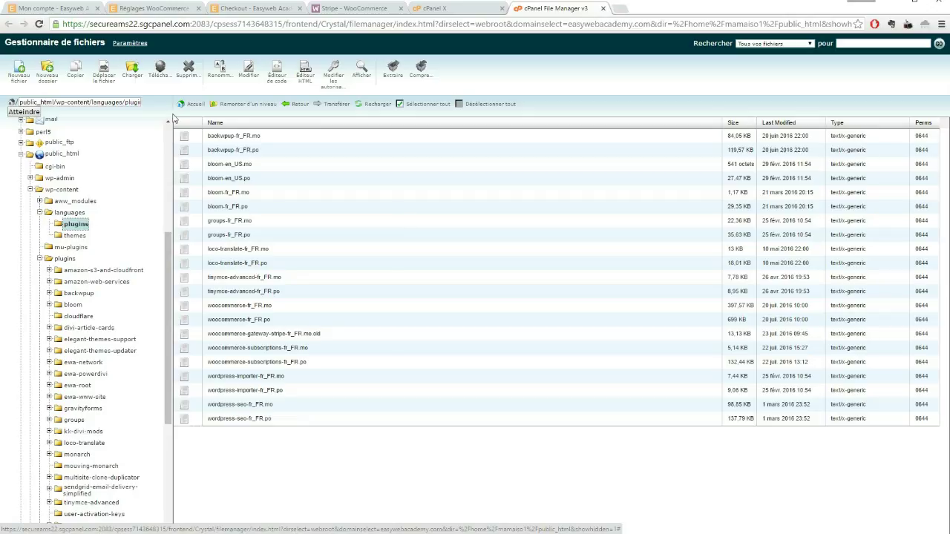
# Step: Upload woocommerce-gateway-stripe-fr_FR.mo from the desktop (Bureau) into wp-content/languages/plugins, and return to that folder's file list
pyautogui.click(133, 74)
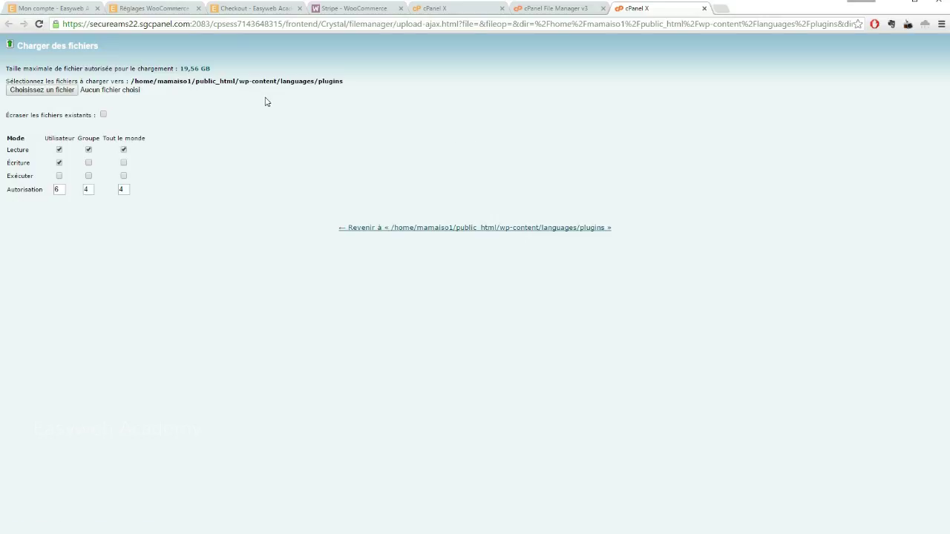
pyautogui.click(45, 91)
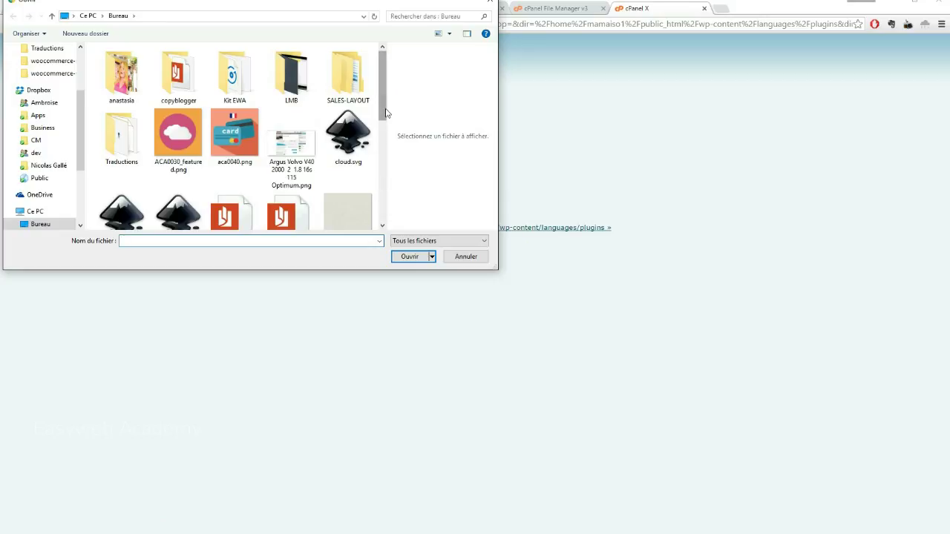
pyautogui.moveTo(386, 92); pyautogui.dragTo(377, 202)
pyautogui.click(236, 190)
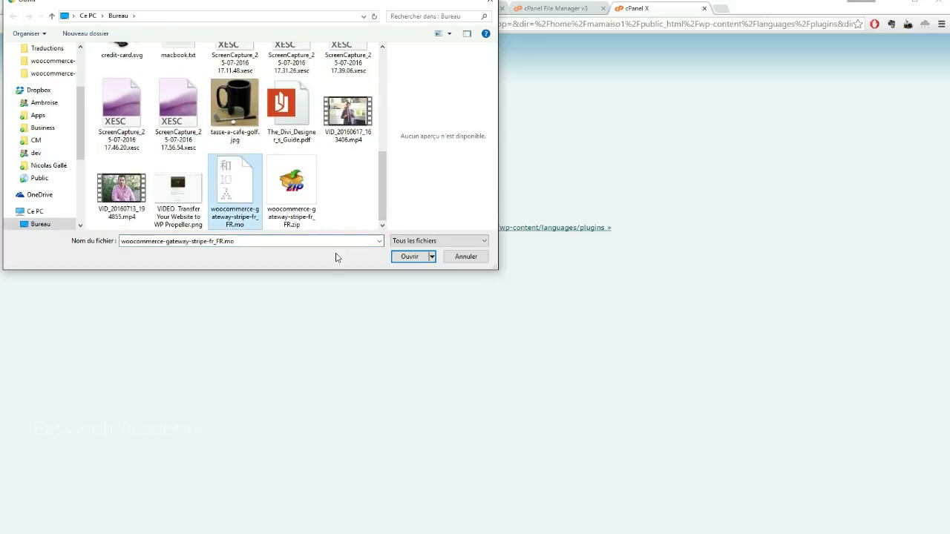
pyautogui.click(409, 258)
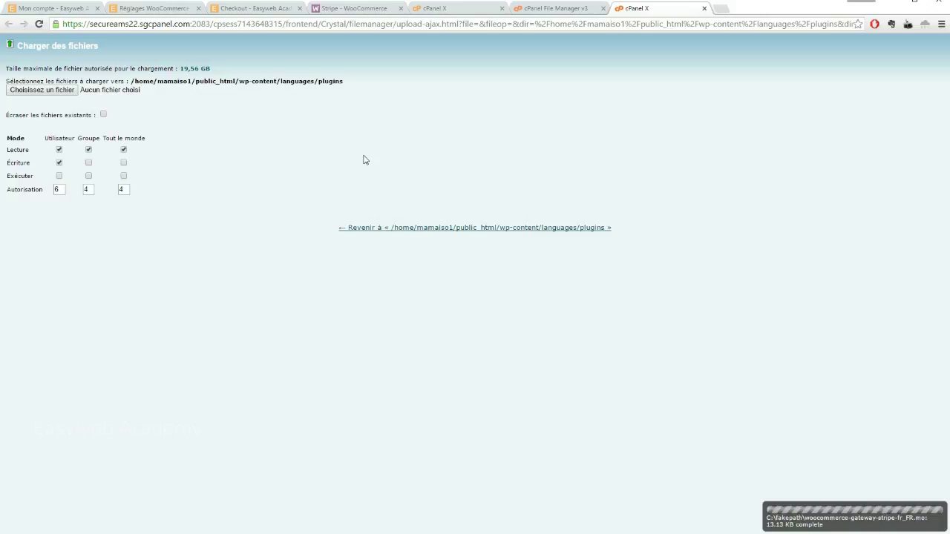
pyautogui.click(454, 229)
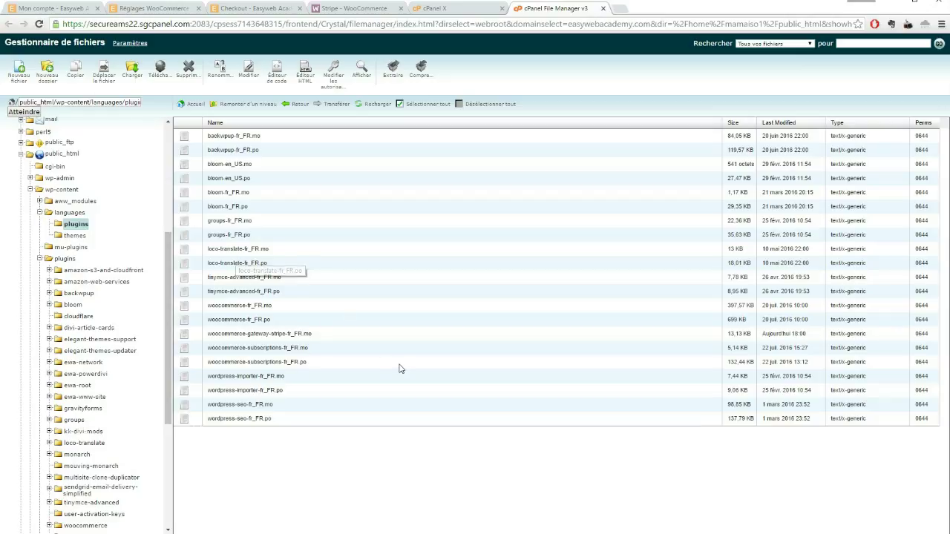
# Step: Select the uploaded woocommerce-gateway-stripe-fr_FR.mo in the file list to check its name
pyautogui.click(211, 333)
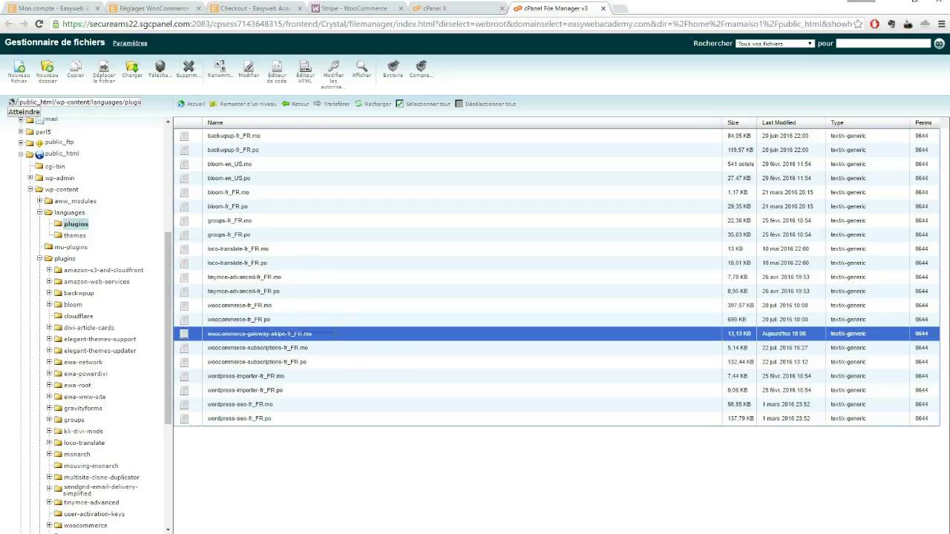
pyautogui.click(328, 340)
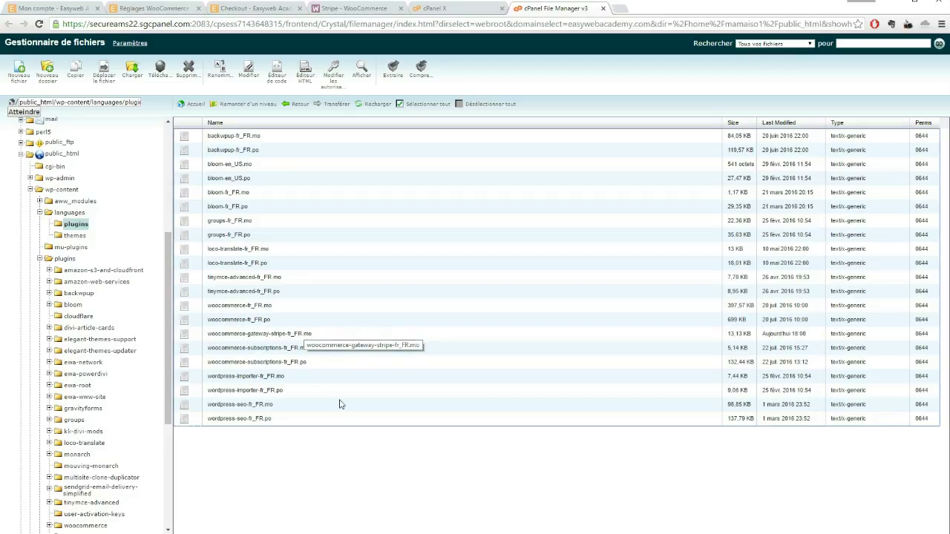
pyautogui.click(341, 334)
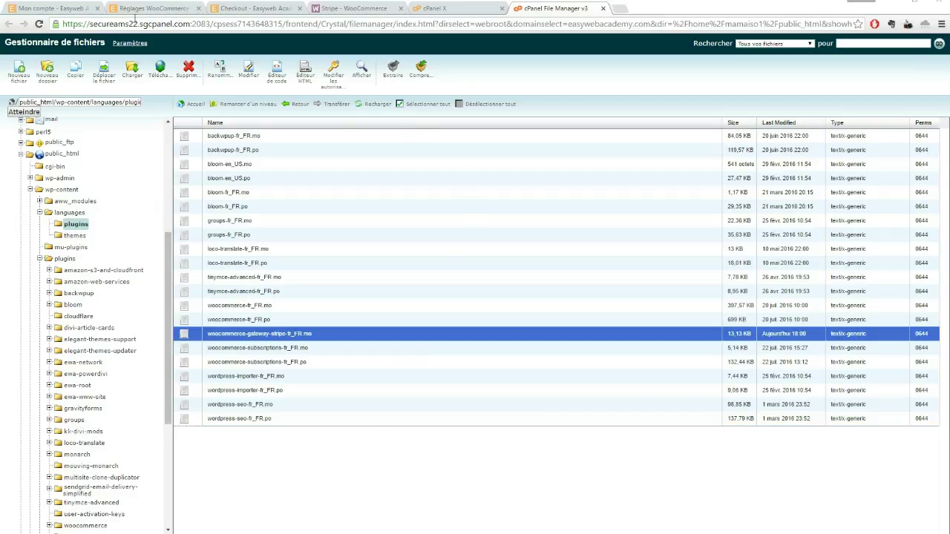
# Step: Reload the WooCommerce Stripe settings page in the WordPress admin and check the language of its option labels
pyautogui.click(137, 10)
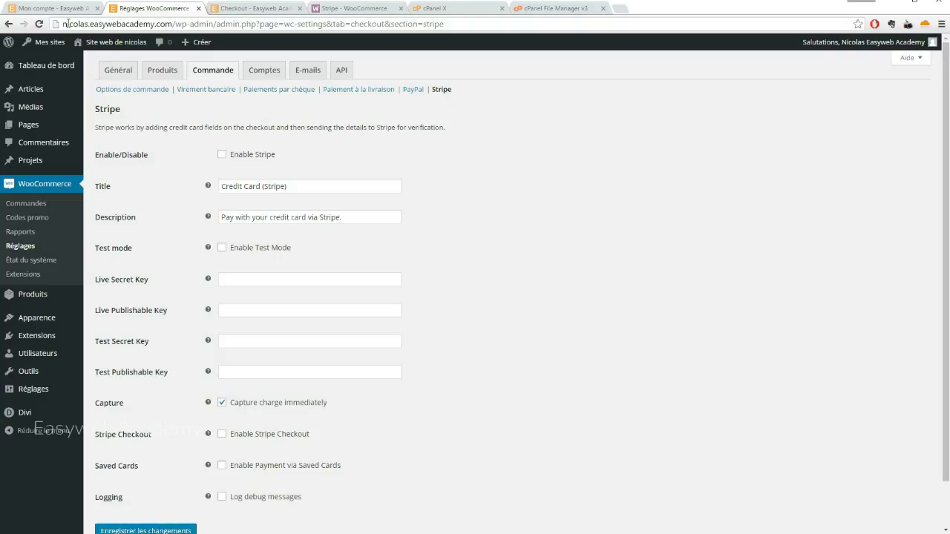
pyautogui.click(39, 24)
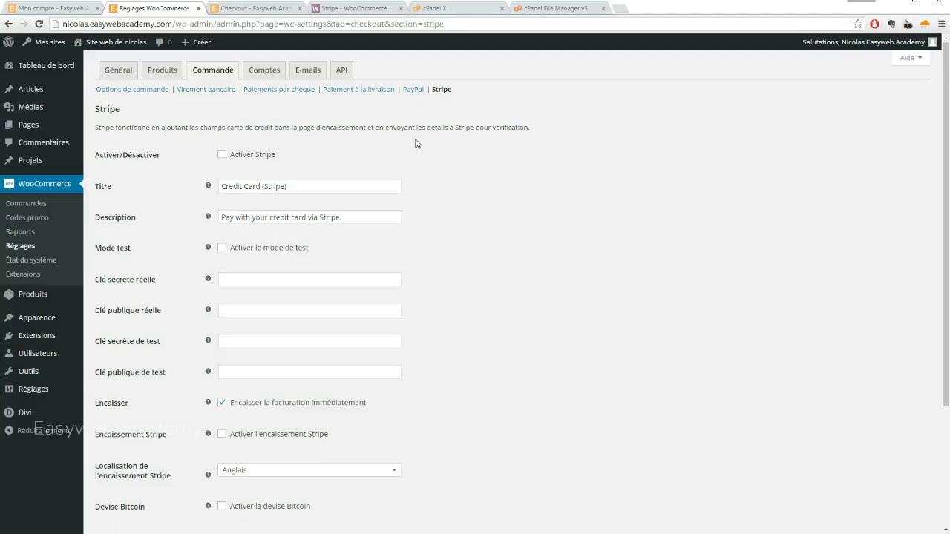
pyautogui.scroll(-3, 145, 300)
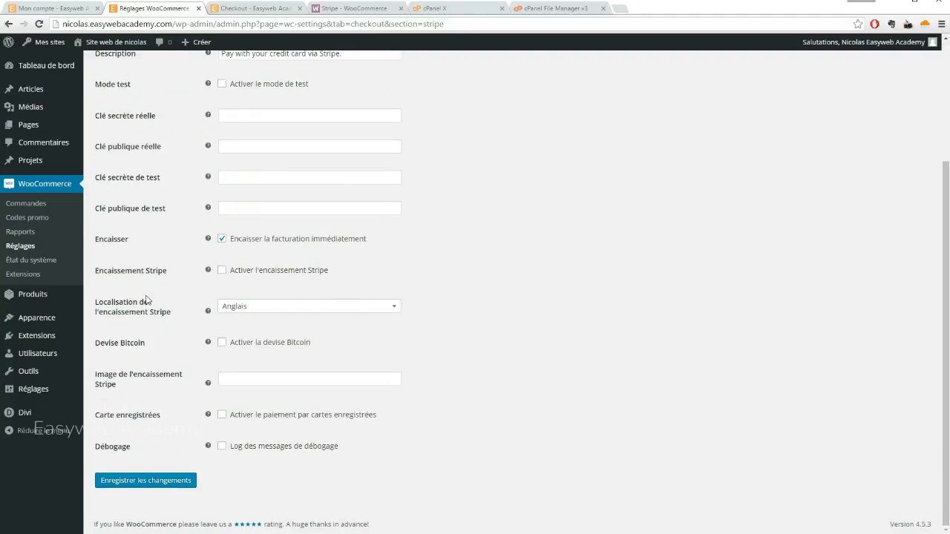
pyautogui.scroll(5, 143, 302)
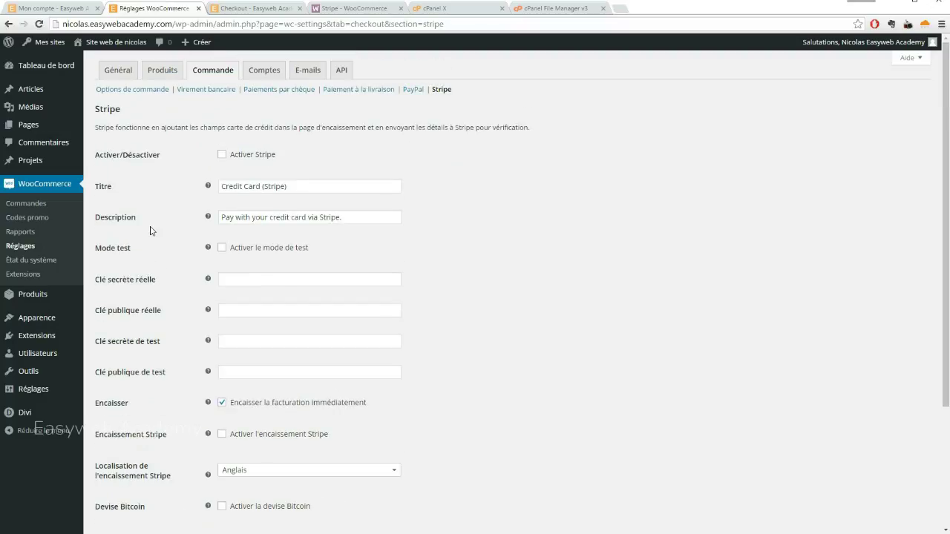
# Step: Reload the shop's checkout page and check the language of the test mode text under Carte de crédit
pyautogui.click(266, 9)
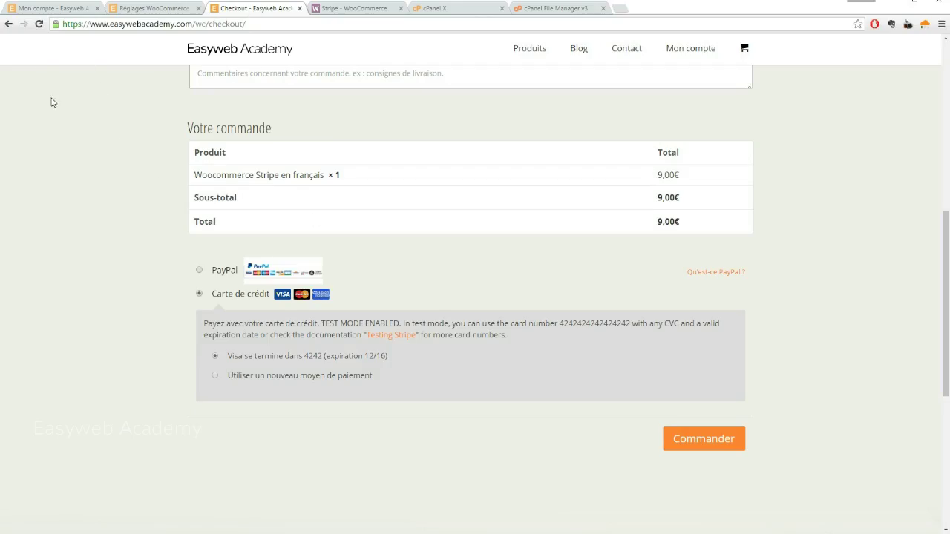
pyautogui.click(39, 23)
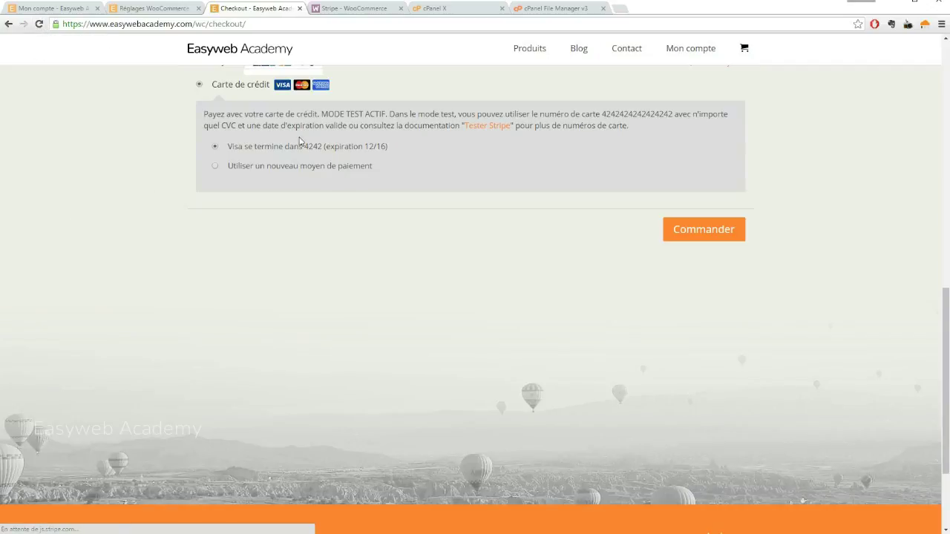
pyautogui.scroll(1, 339, 172)
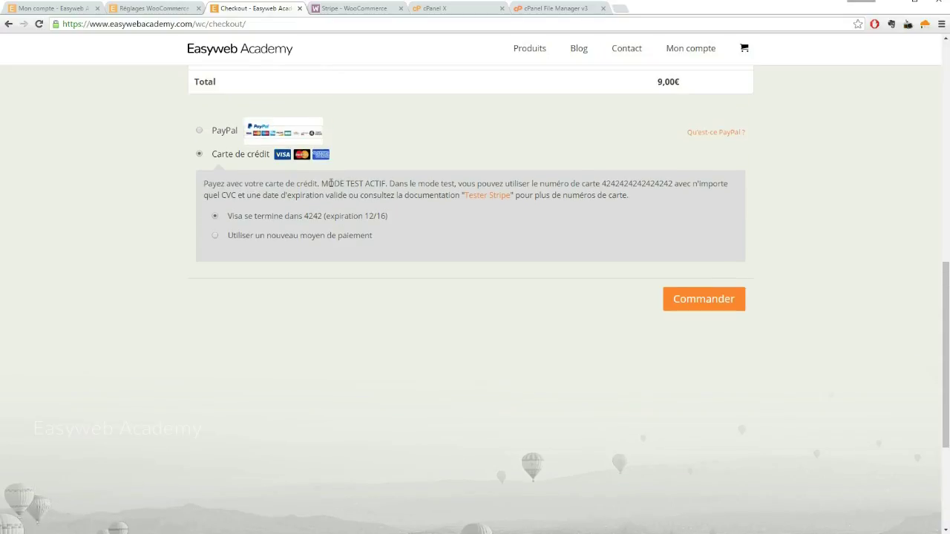
pyautogui.moveTo(430, 181); pyautogui.dragTo(567, 214)
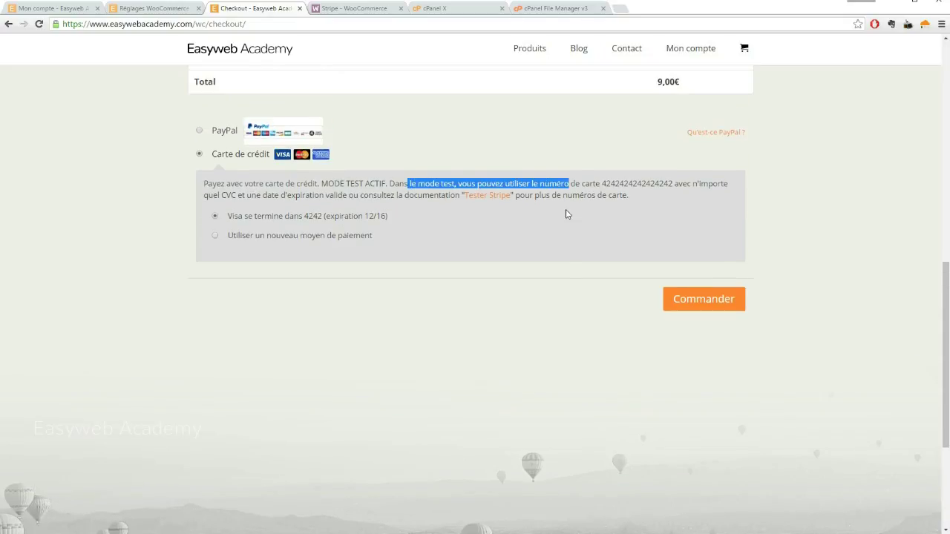
pyautogui.click(482, 241)
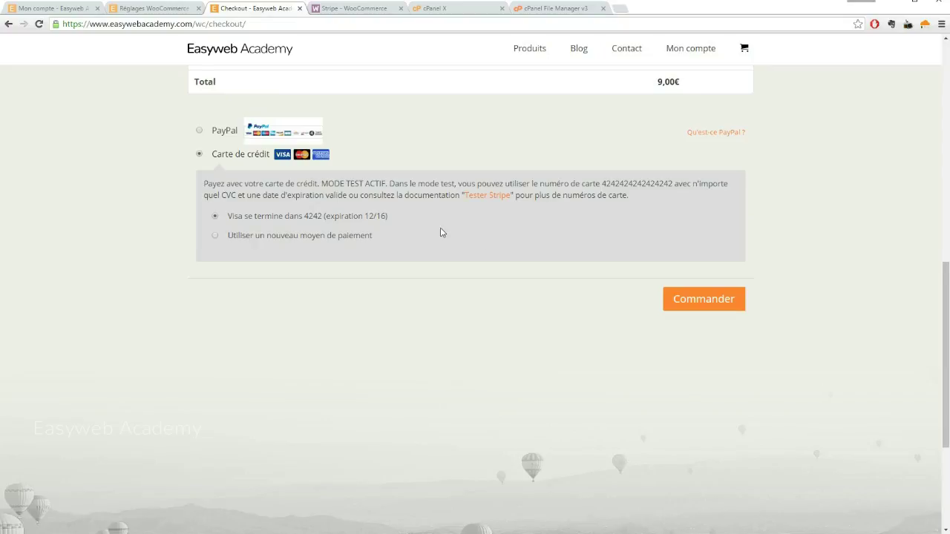
# Step: Return to the cPanel file manager and look over the wp-content languages and plugins folders in the tree
pyautogui.click(541, 10)
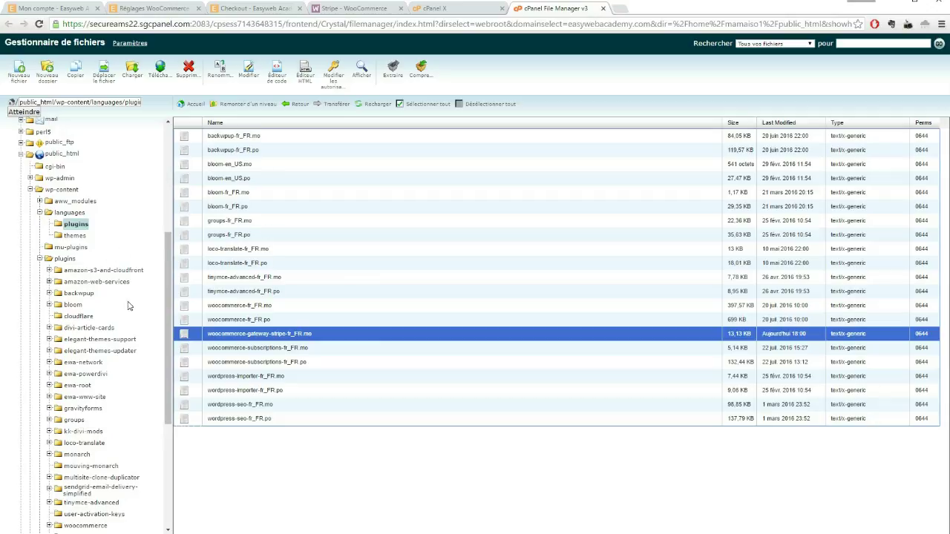
pyautogui.scroll(-1, 111, 297)
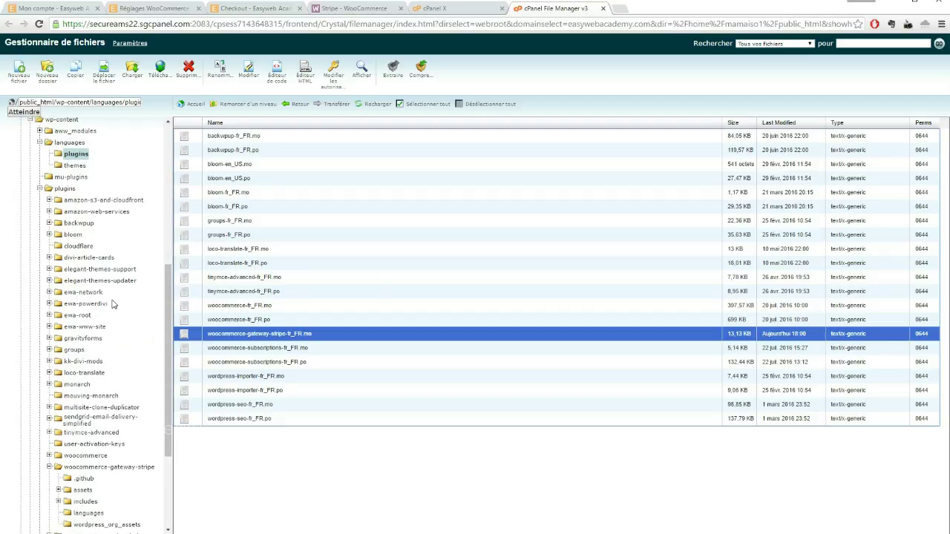
pyautogui.scroll(1, 107, 271)
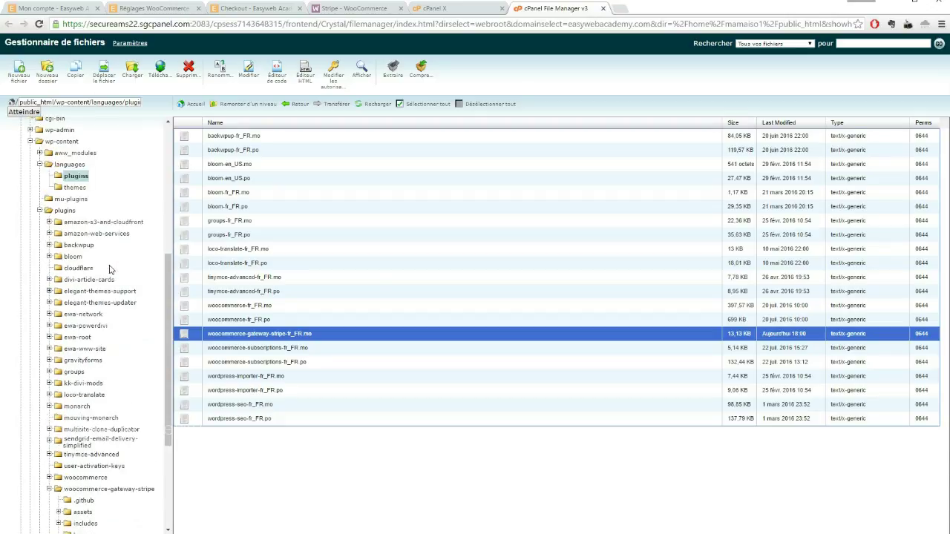